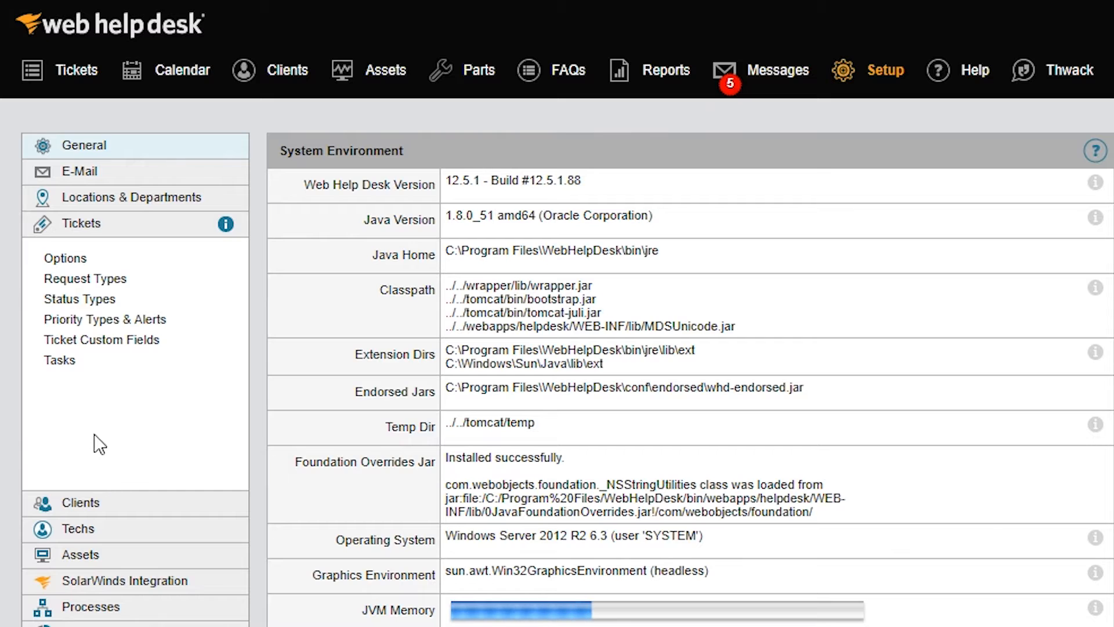
# - Create and save a shared, unscheduled ticket task named "New Employee"
pyautogui.click(72, 370)
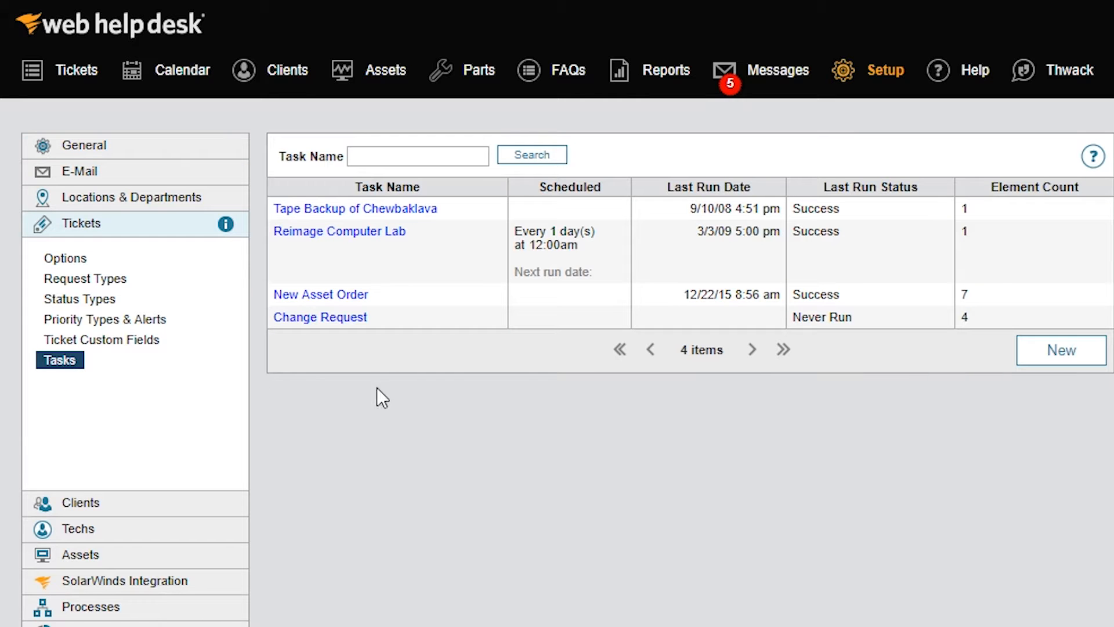
pyautogui.click(983, 343)
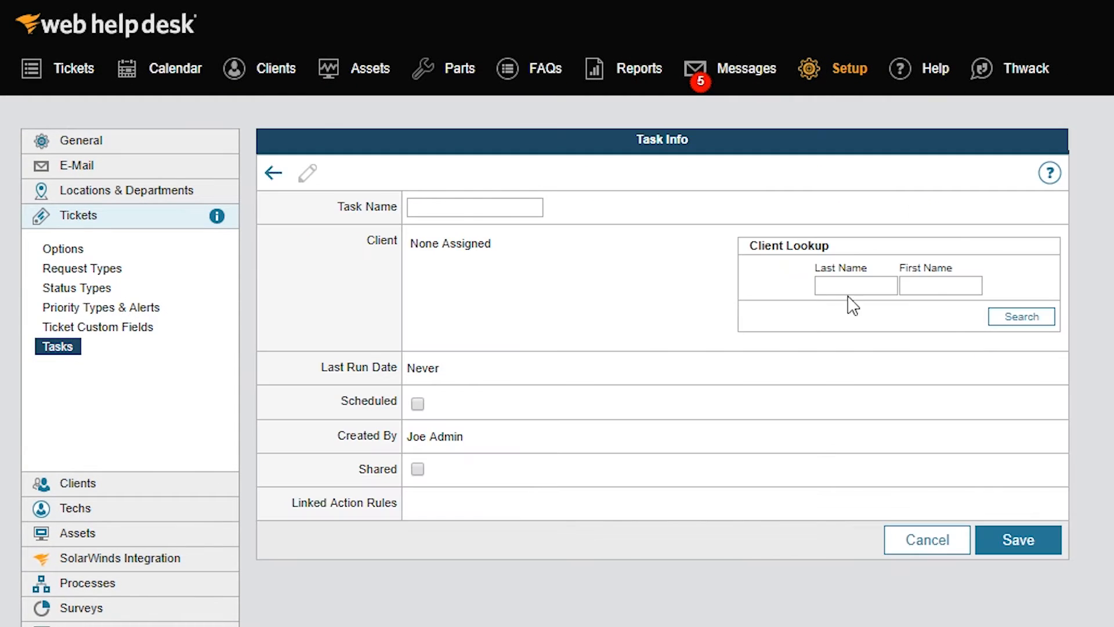
pyautogui.click(543, 210)
pyautogui.write('New Employee')
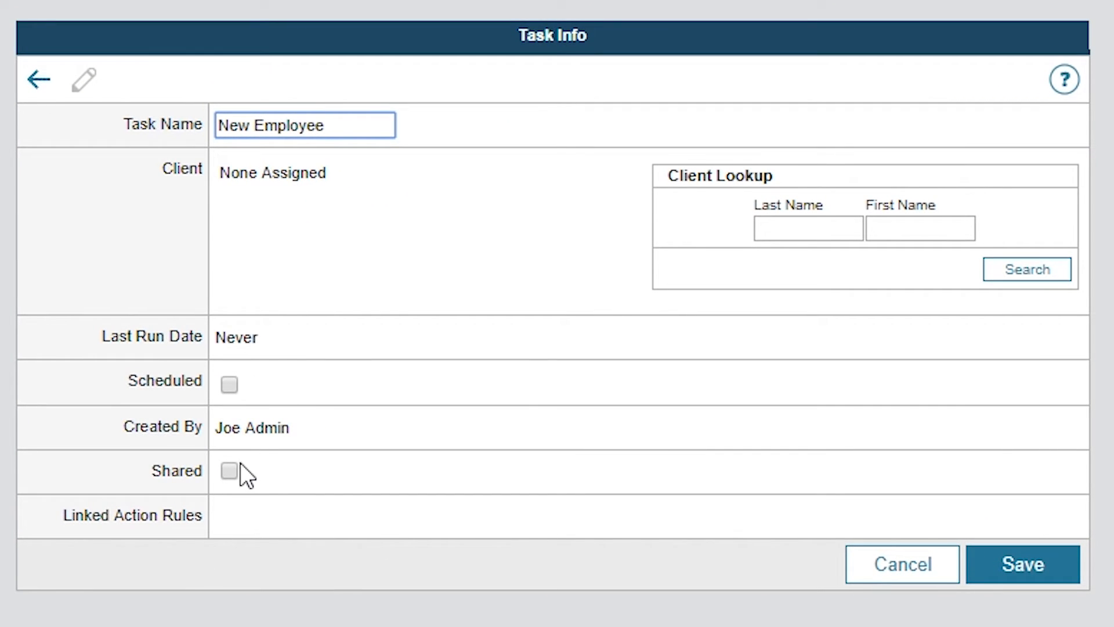
pyautogui.click(230, 470)
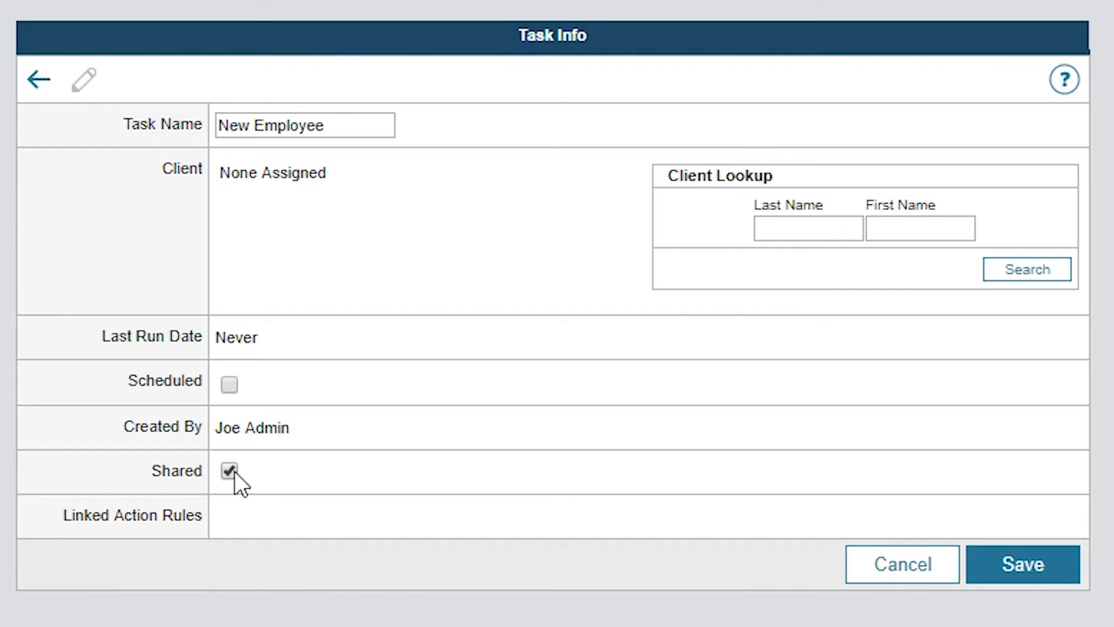
pyautogui.click(229, 385)
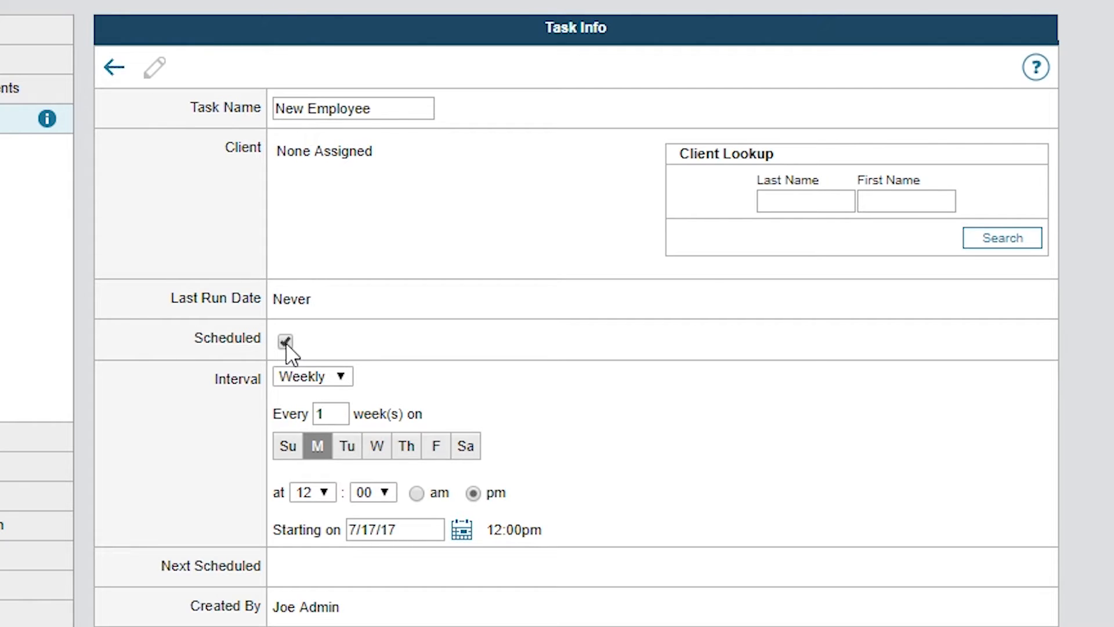
pyautogui.click(285, 341)
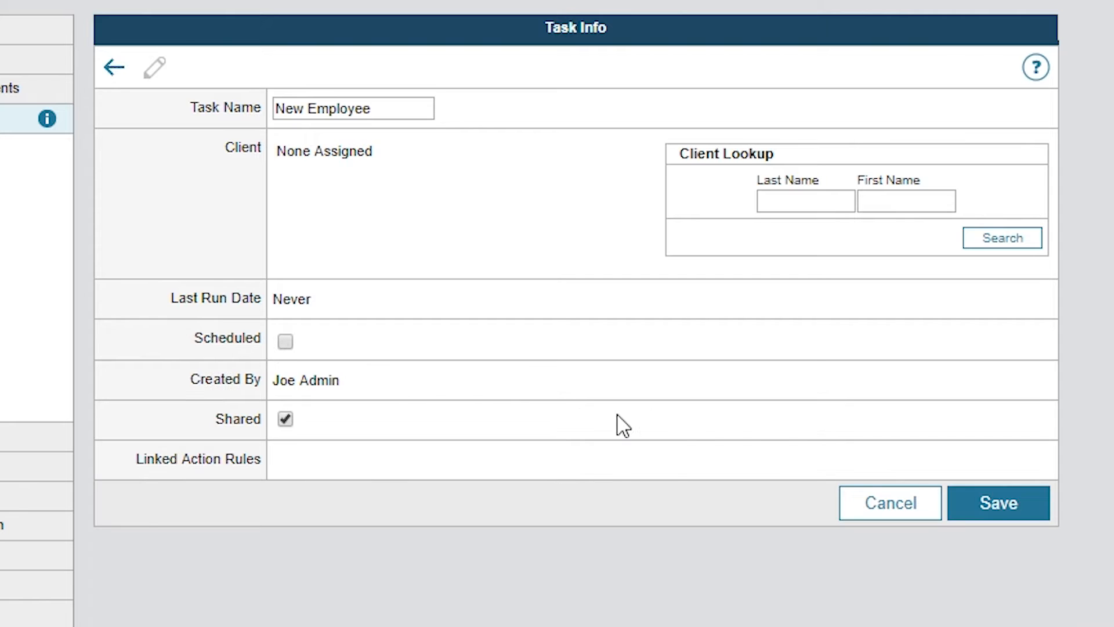
pyautogui.click(960, 509)
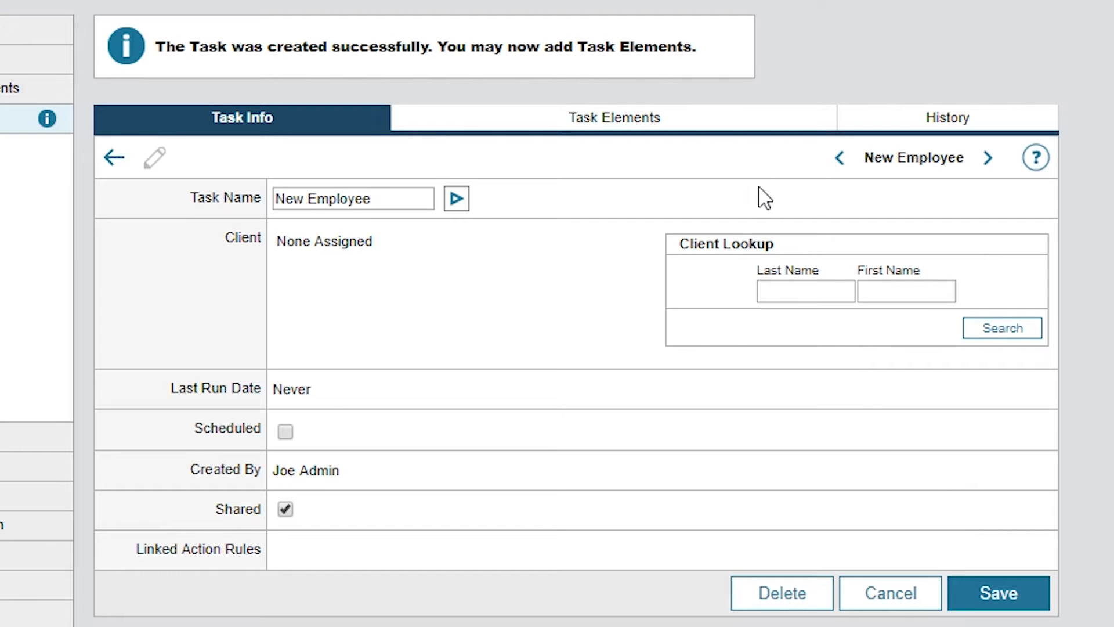
# - Start a new element for the New Employee task, with Generate Next Element set to On Creation
pyautogui.click(743, 125)
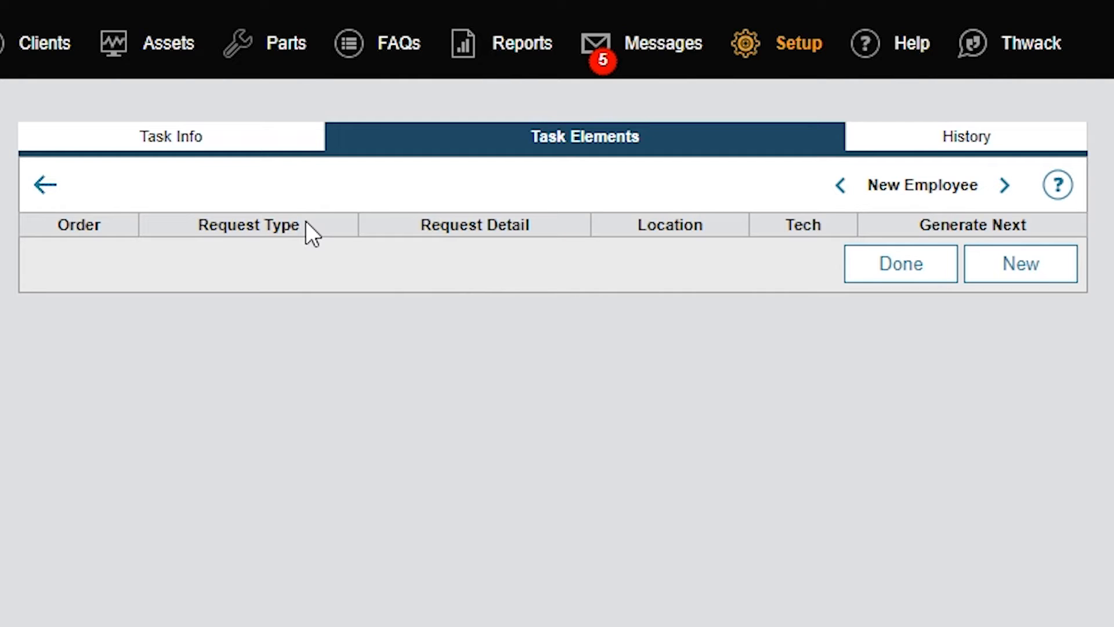
pyautogui.click(976, 277)
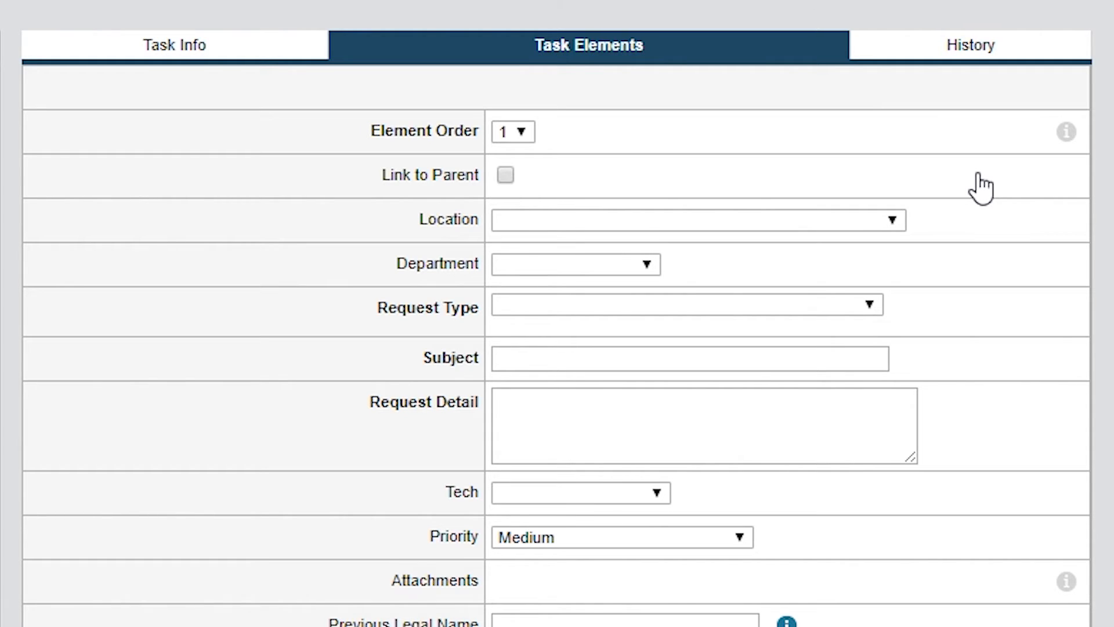
pyautogui.scroll(-20, 980, 187)
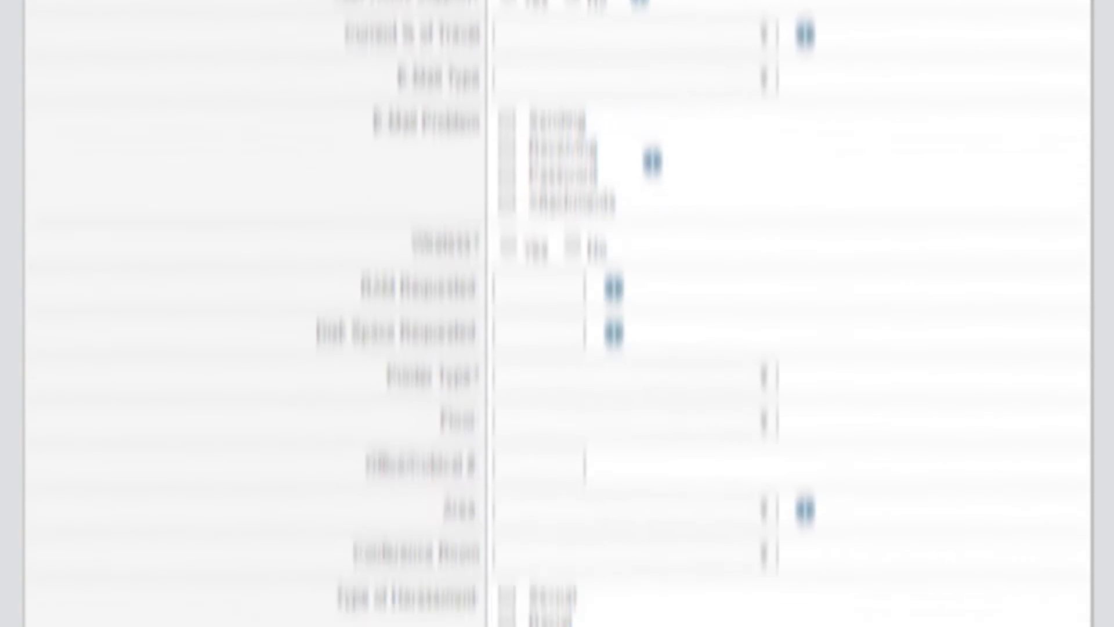
pyautogui.scroll(-10, 557, 313)
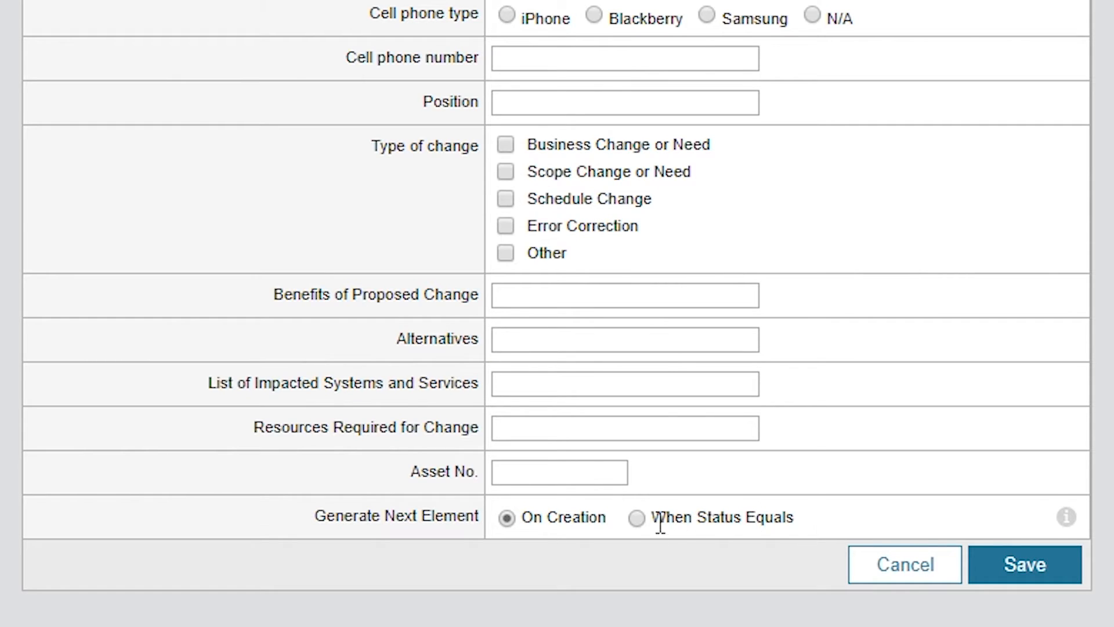
pyautogui.click(636, 518)
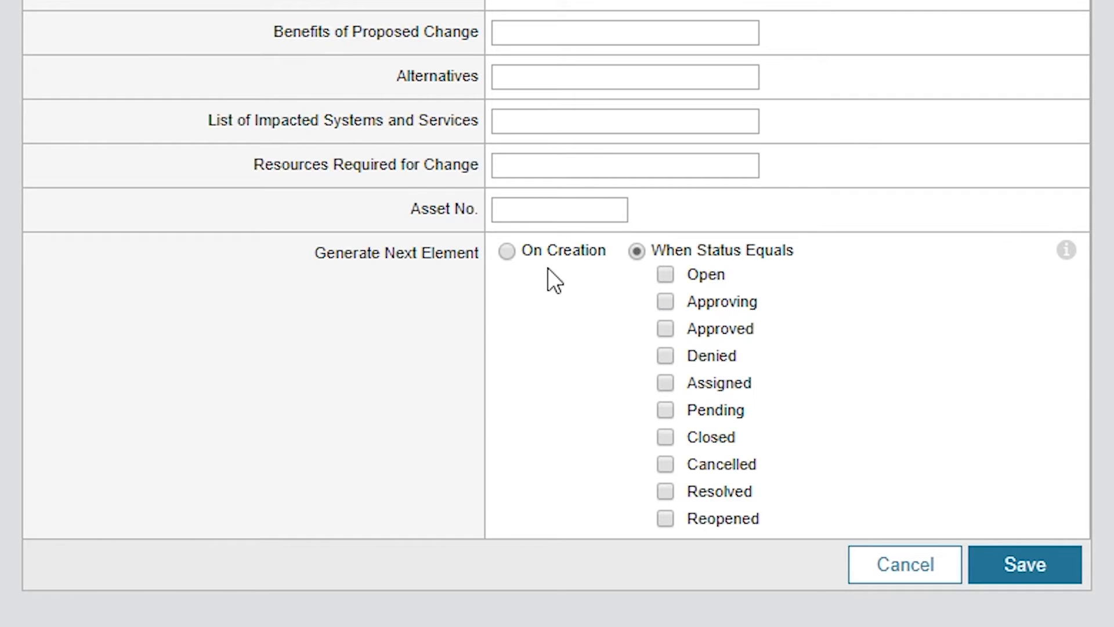
pyautogui.click(506, 251)
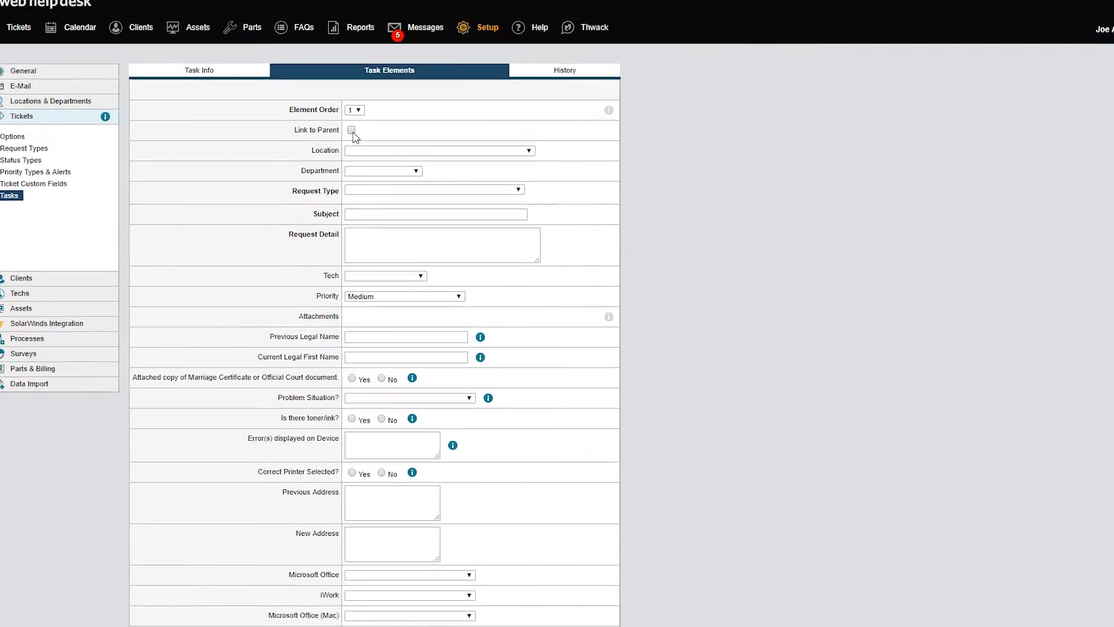
# - Link the task element to its parent and have it inherit the Location and Department values
pyautogui.click(335, 128)
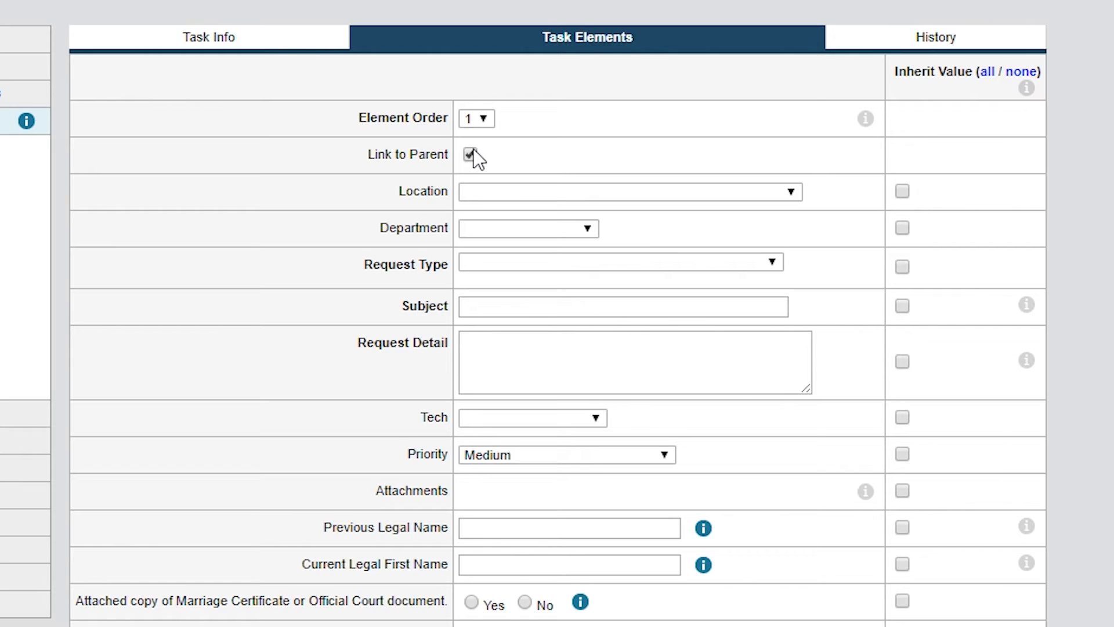
pyautogui.click(471, 153)
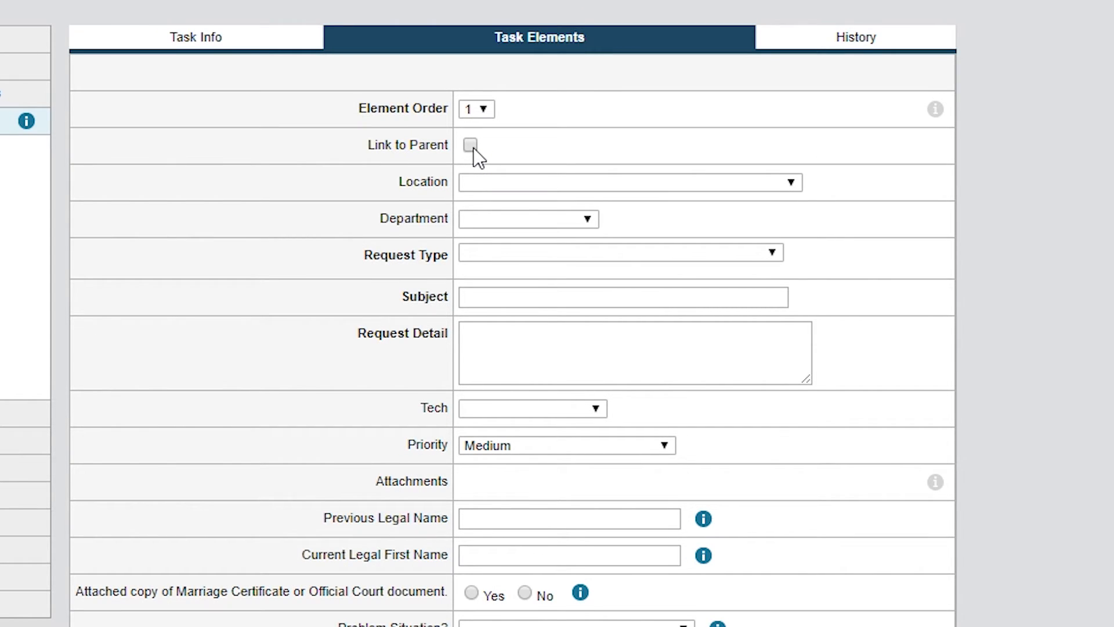
pyautogui.click(471, 146)
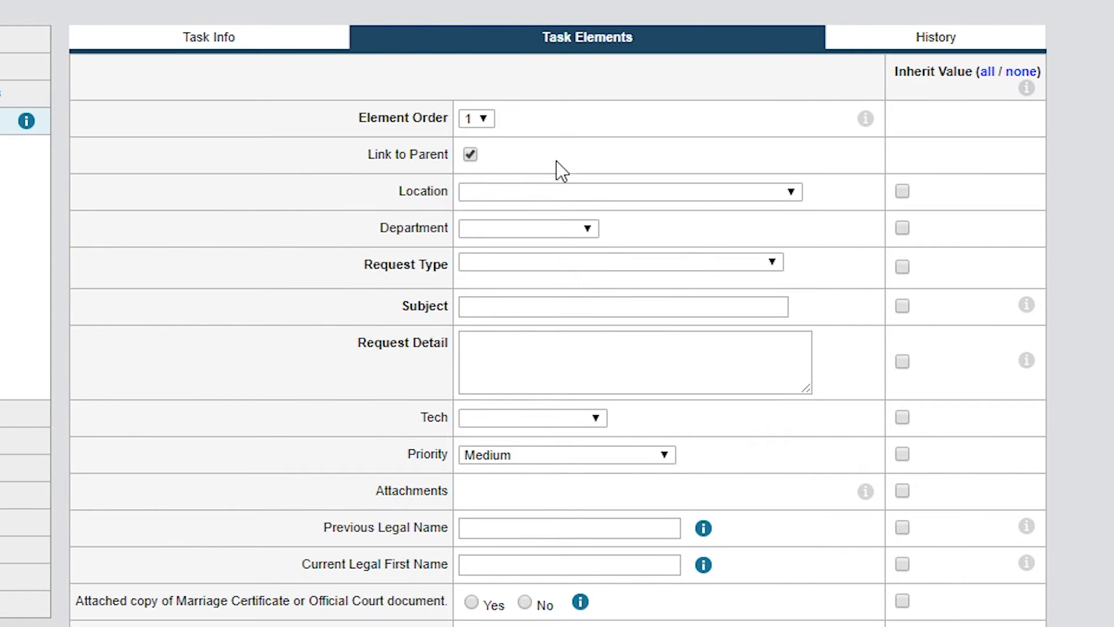
pyautogui.click(901, 191)
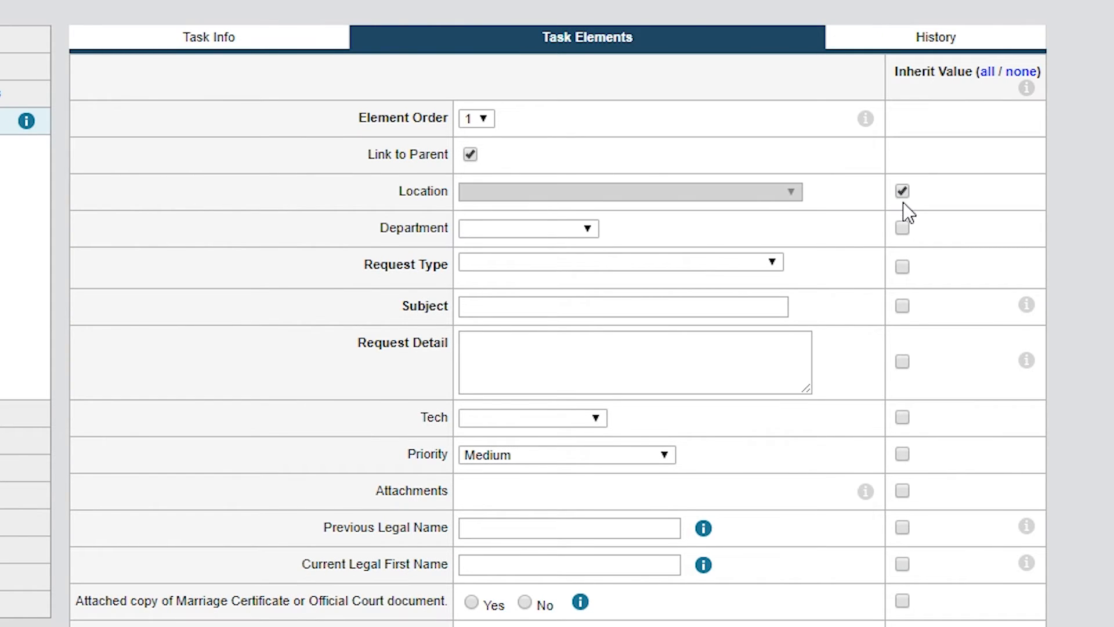
pyautogui.click(905, 227)
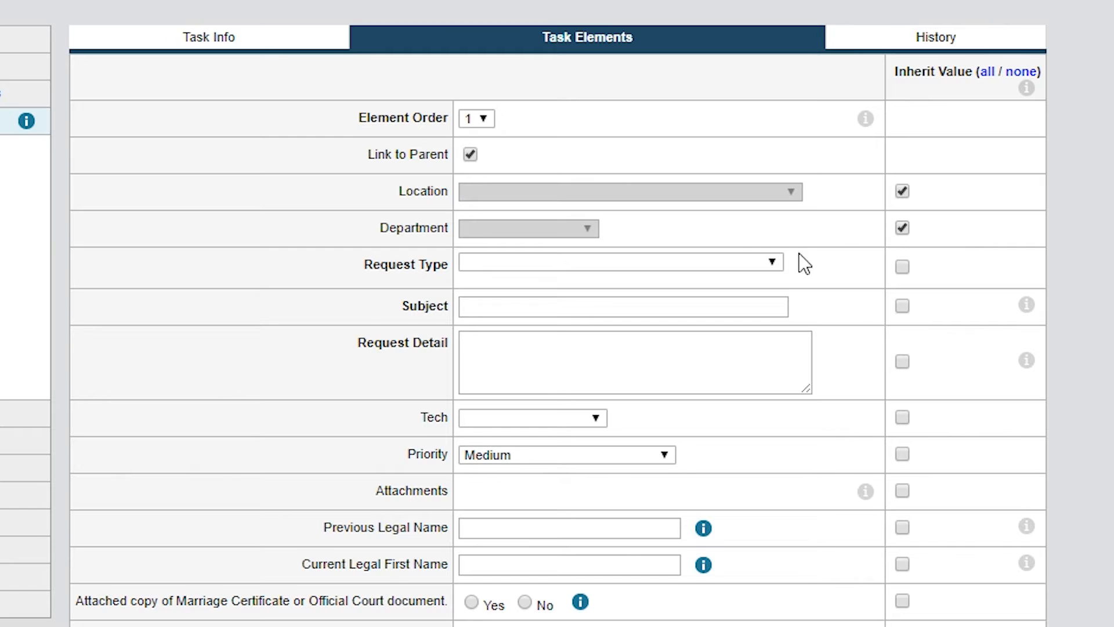
# - Set the element's request type to IT Request, Hardware Support, Telecom, Phones
pyautogui.click(776, 261)
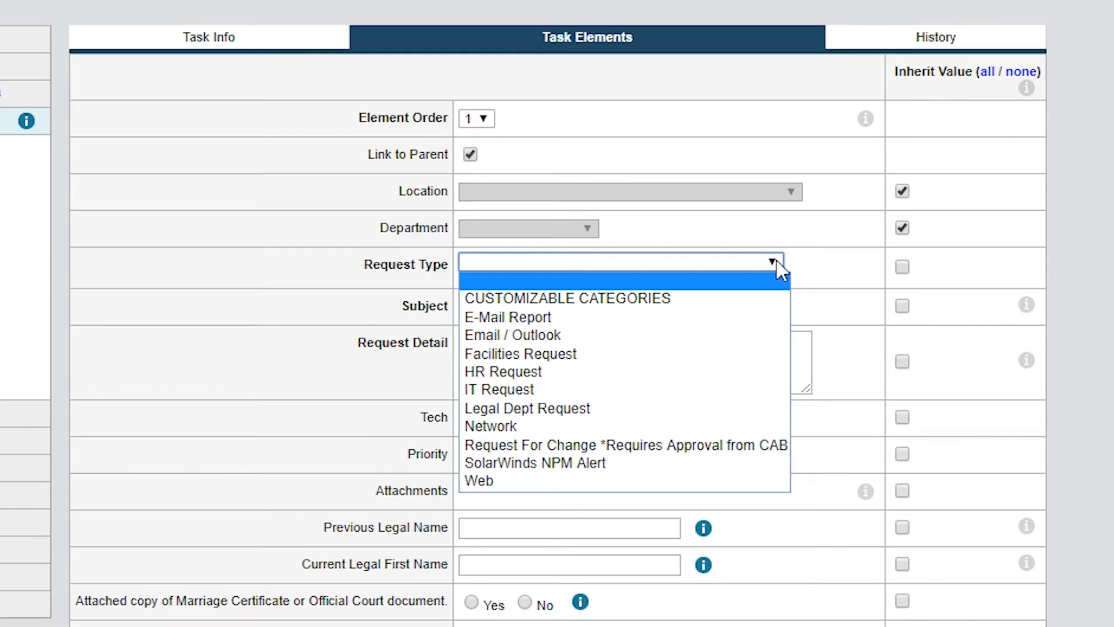
pyautogui.click(565, 388)
pyautogui.click(678, 265)
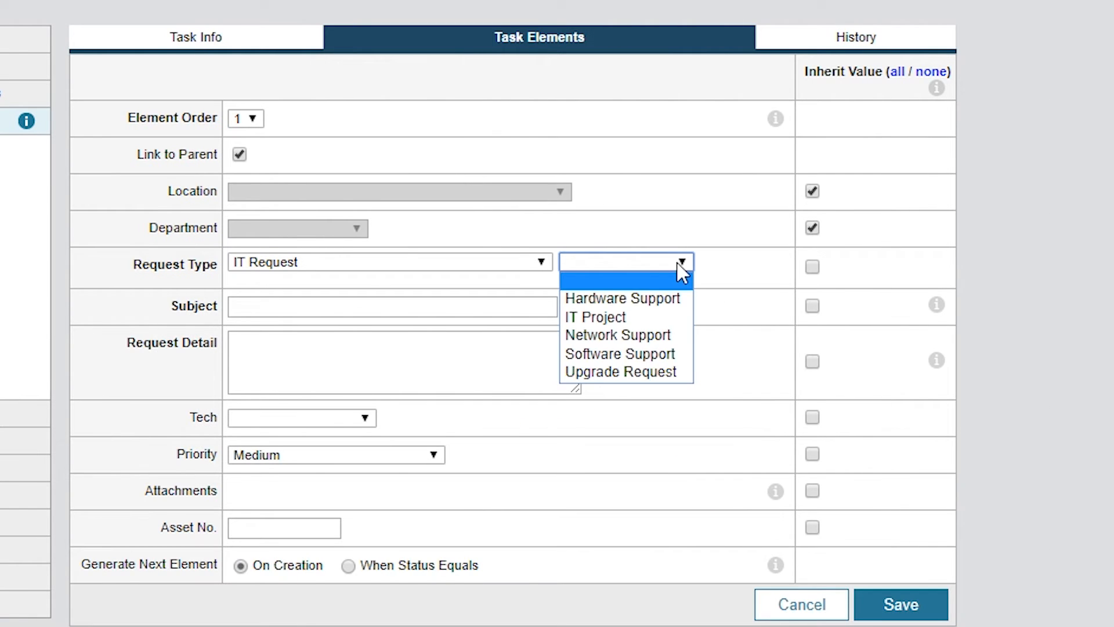
pyautogui.click(674, 298)
pyautogui.click(393, 293)
pyautogui.click(365, 398)
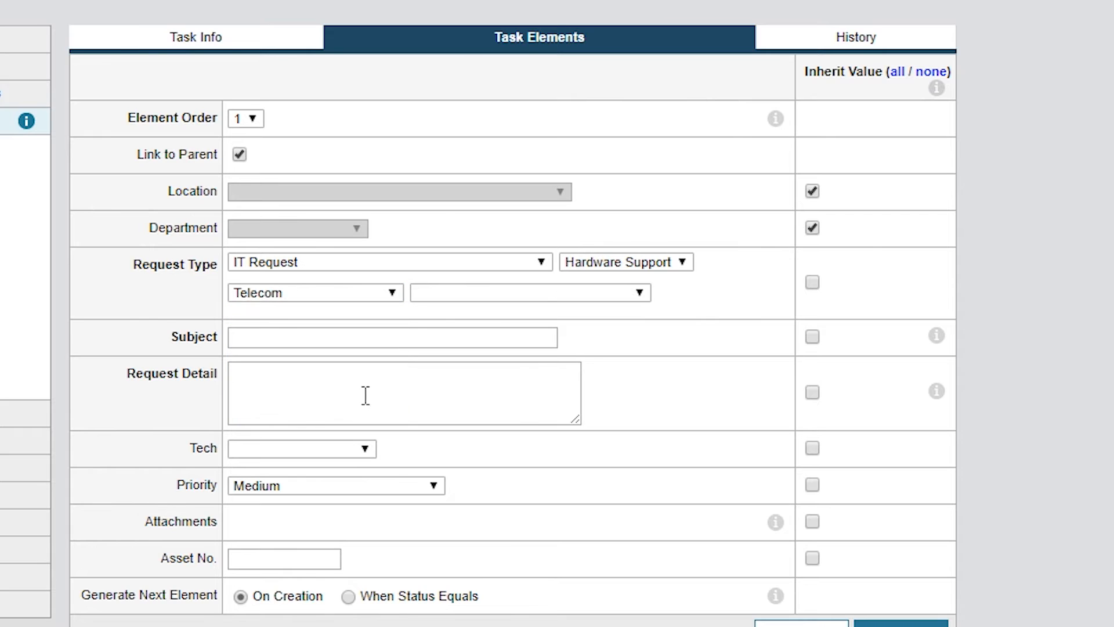
pyautogui.click(641, 292)
pyautogui.click(606, 415)
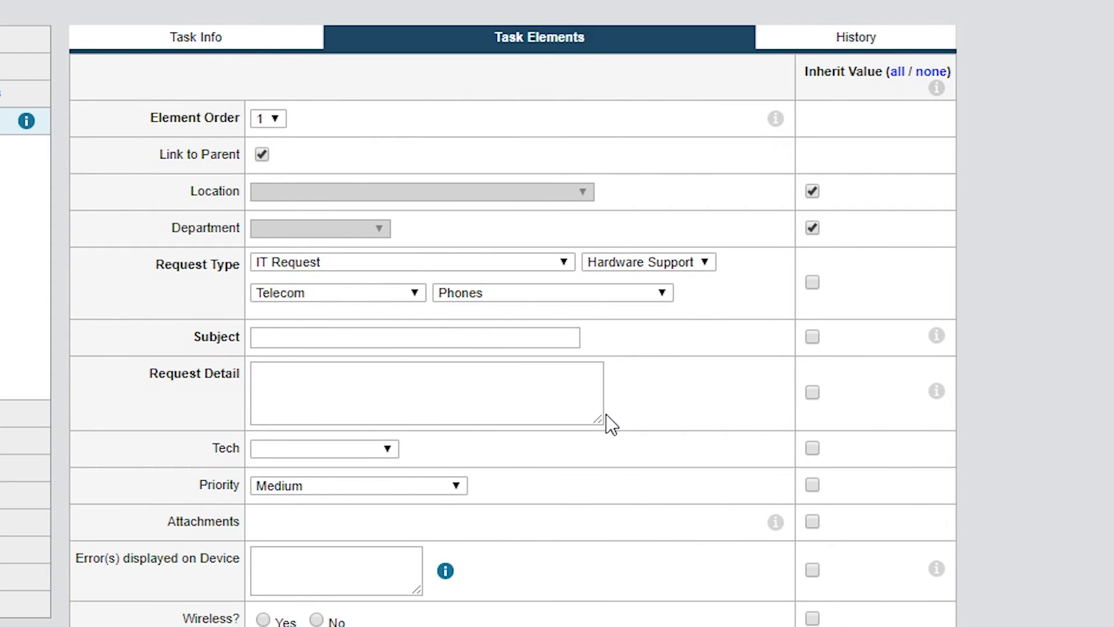
# - Enter "- Create Phone Extension" as the element's subject and "New Employee" as its request detail
pyautogui.click(566, 340)
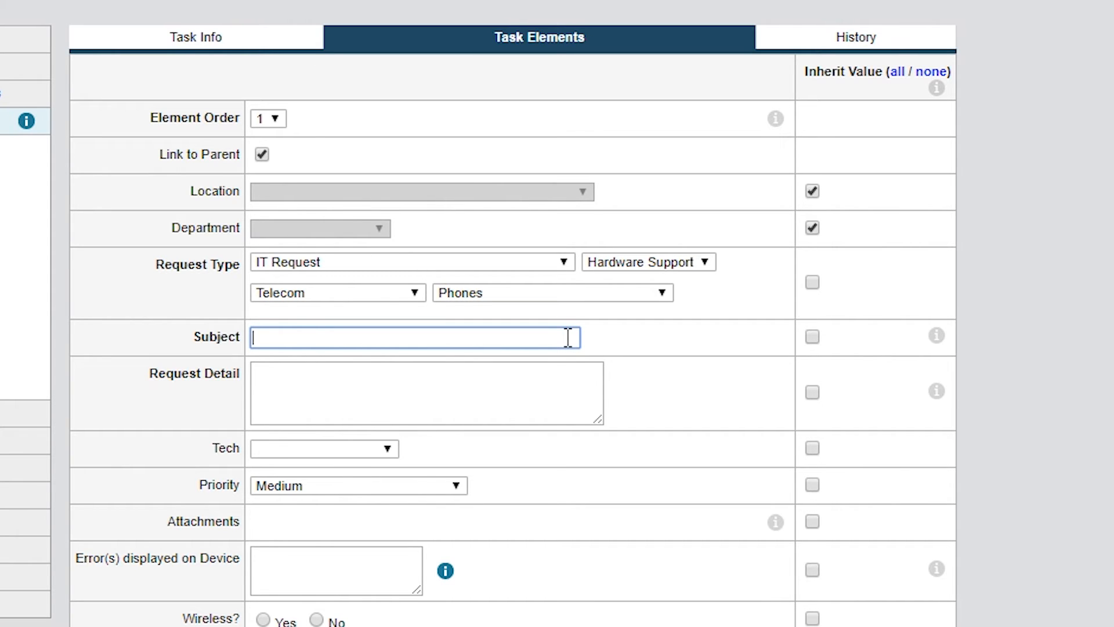
pyautogui.write('- Create Phone Extension')
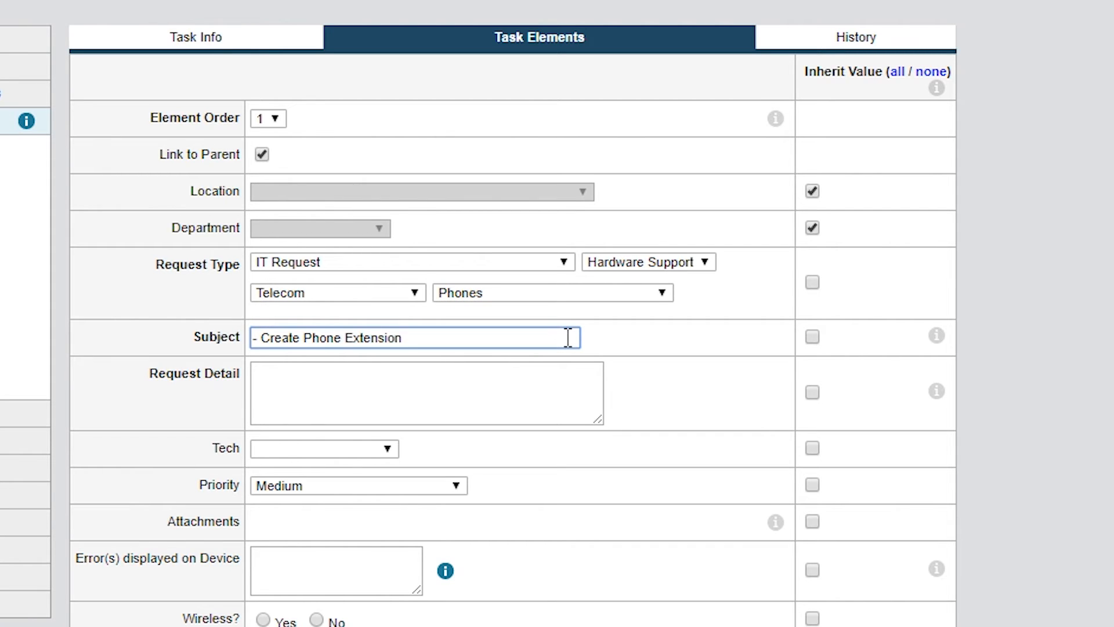
pyautogui.click(587, 373)
pyautogui.write('New Employee')
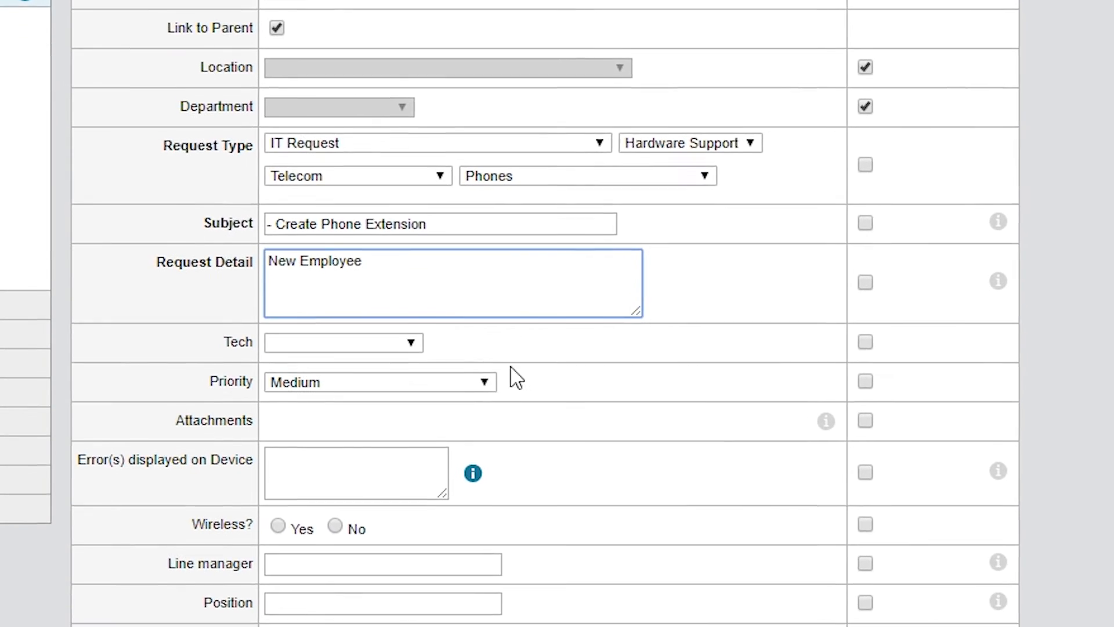
# - Set the element's priority to High, have it inherit attachments, and save the element
pyautogui.click(456, 485)
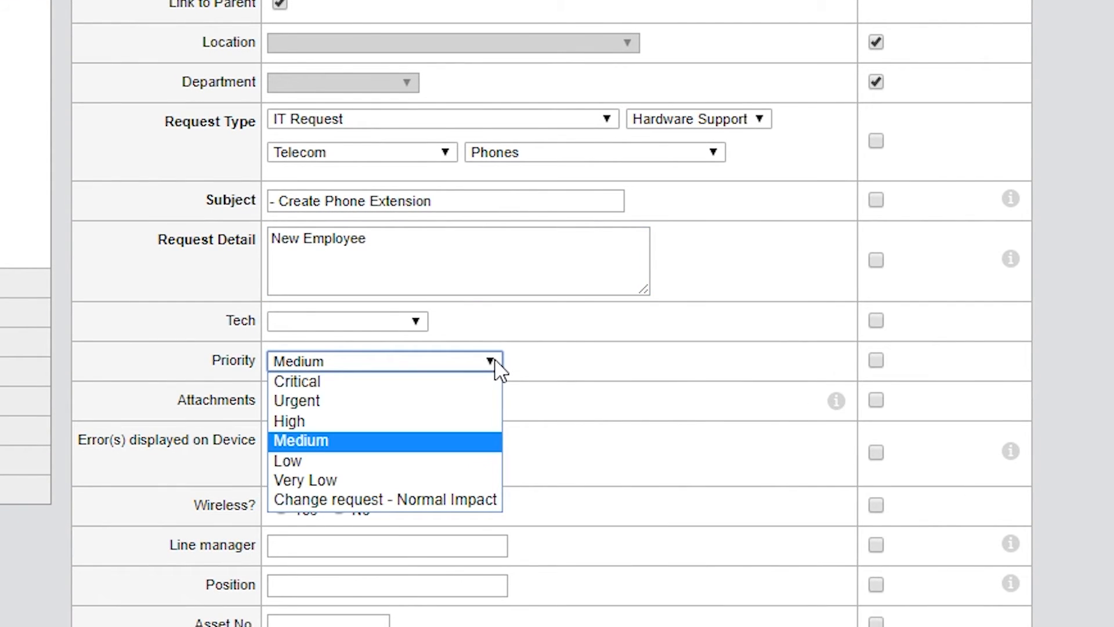
pyautogui.click(444, 421)
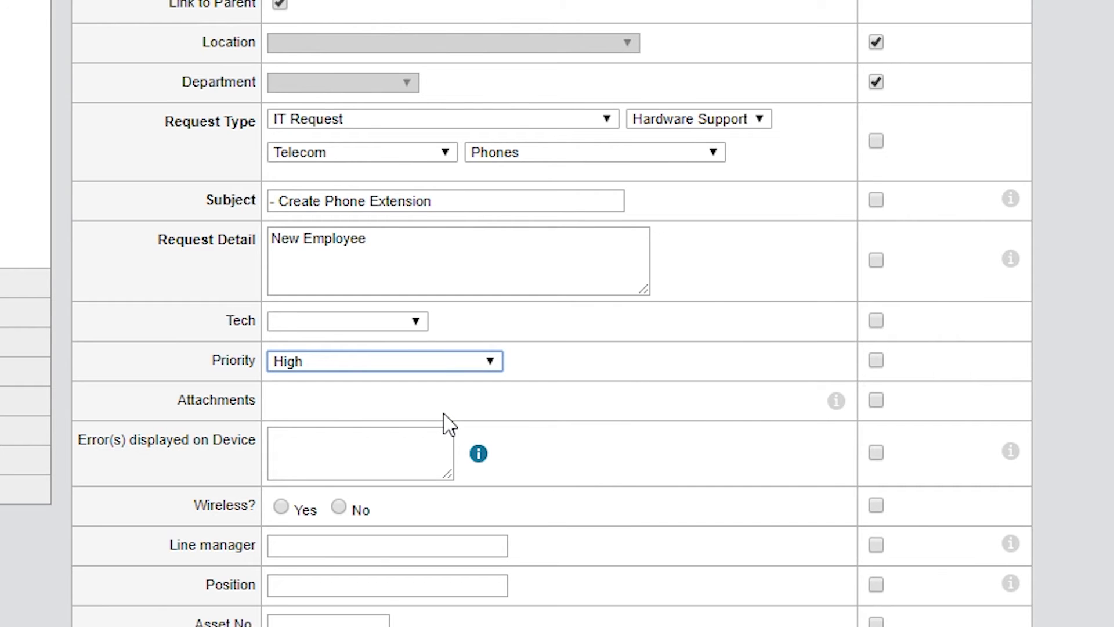
pyautogui.click(875, 400)
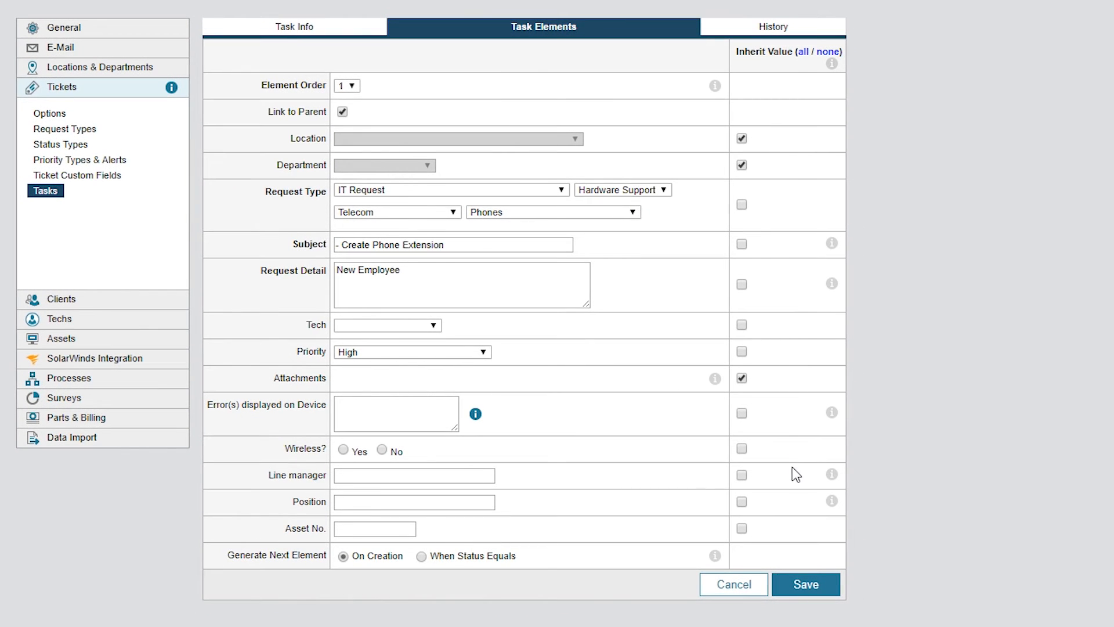
pyautogui.click(824, 583)
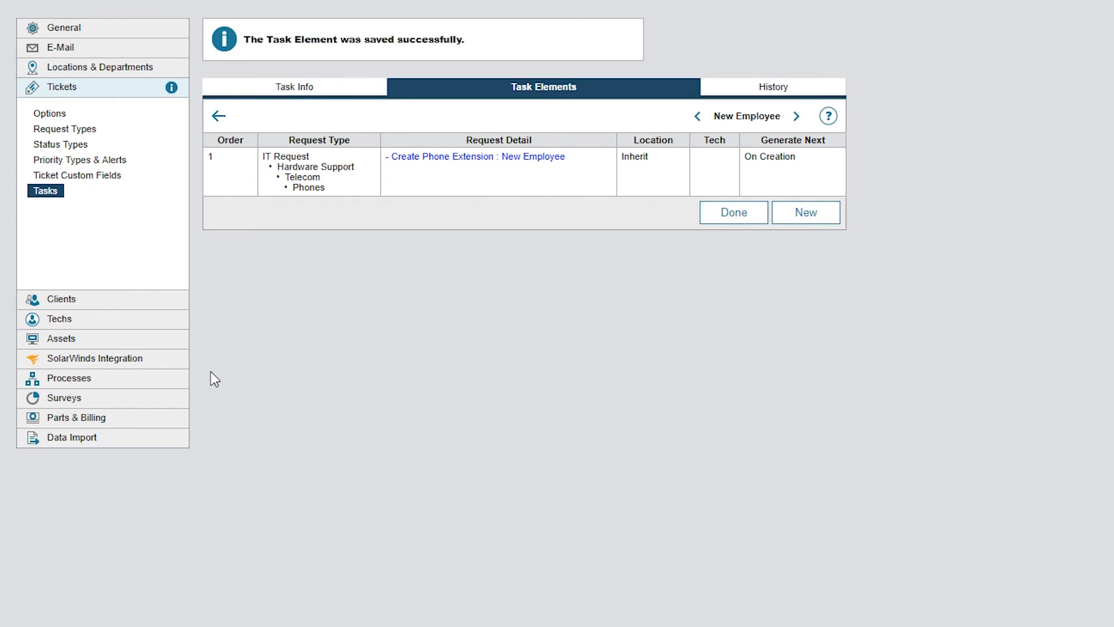
# - Start a new action rule named "New Employee Action rule" with the description "This action rule triggers new hire process"
pyautogui.click(140, 379)
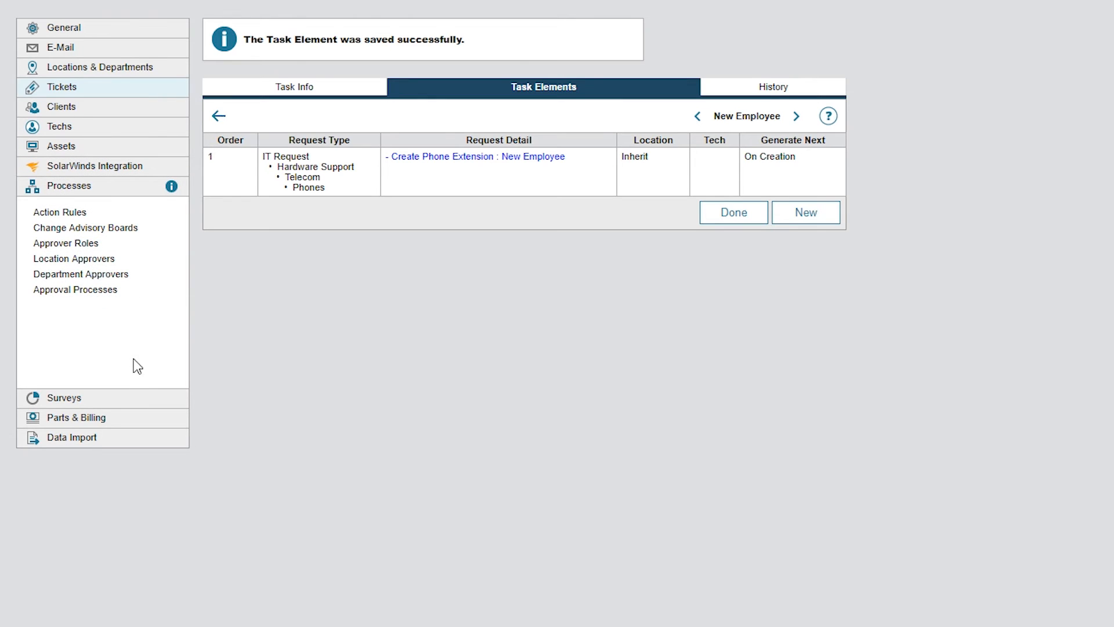
pyautogui.click(80, 219)
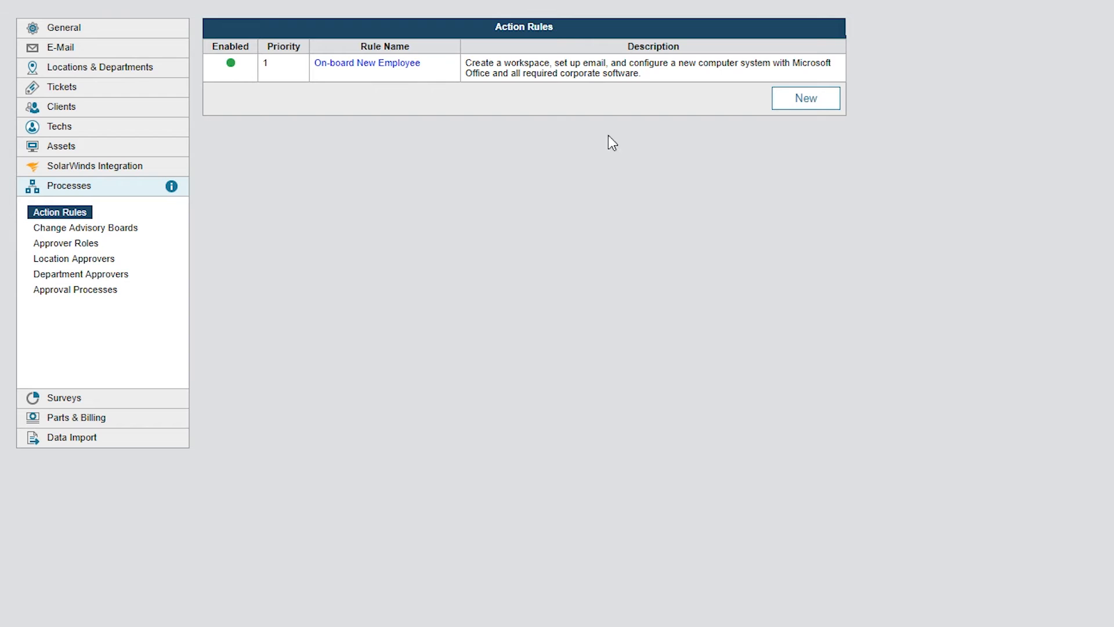
pyautogui.click(783, 100)
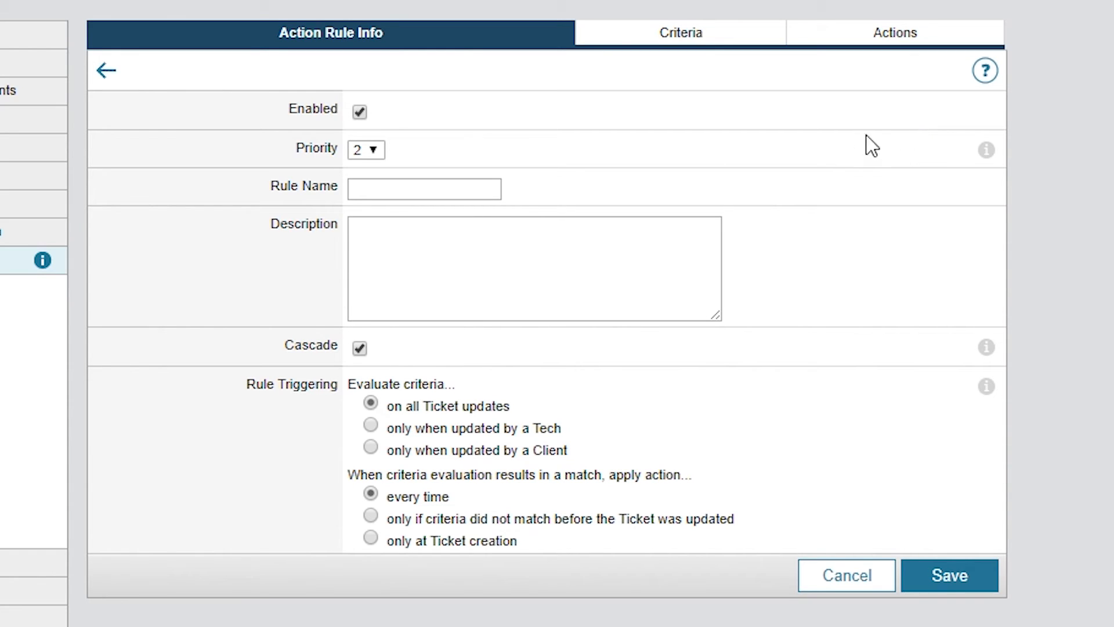
pyautogui.click(497, 190)
pyautogui.write('New')
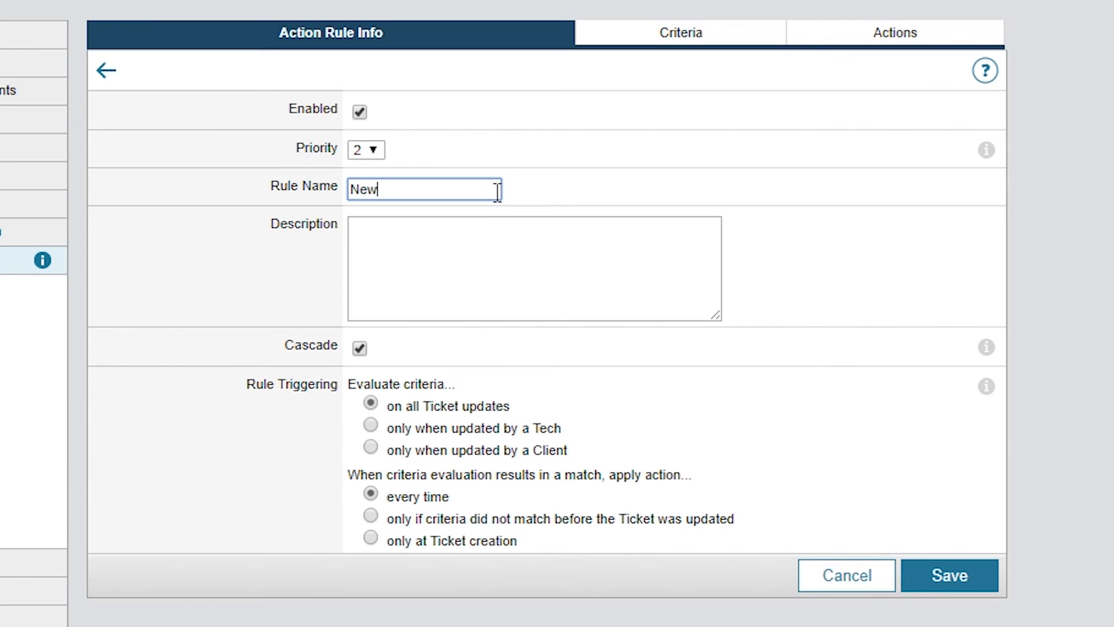
pyautogui.write(' Employee Action rule')
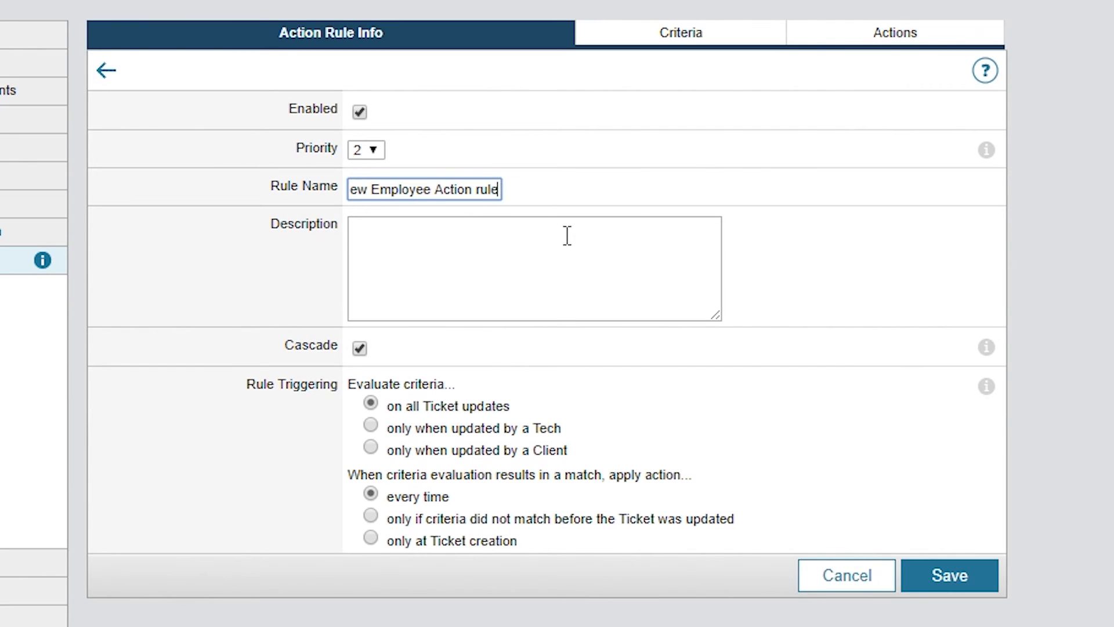
pyautogui.click(637, 249)
pyautogui.write('This action rule triggers new hire process')
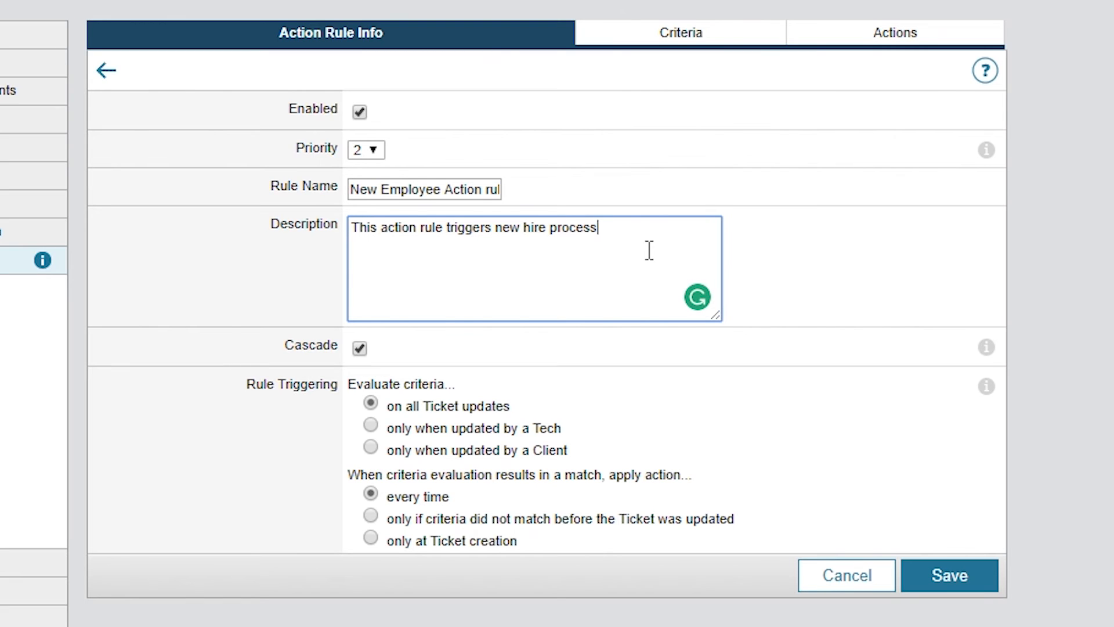
# - Apply the rule's action only at ticket creation and require Request Type to be HR Request • New Employee
pyautogui.click(370, 538)
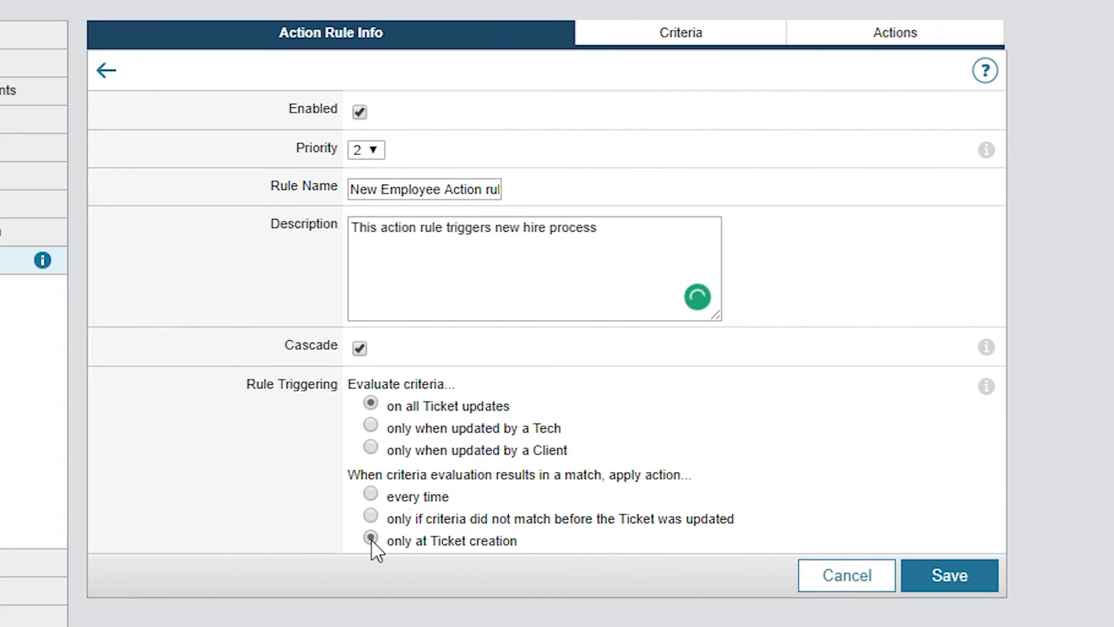
pyautogui.click(737, 34)
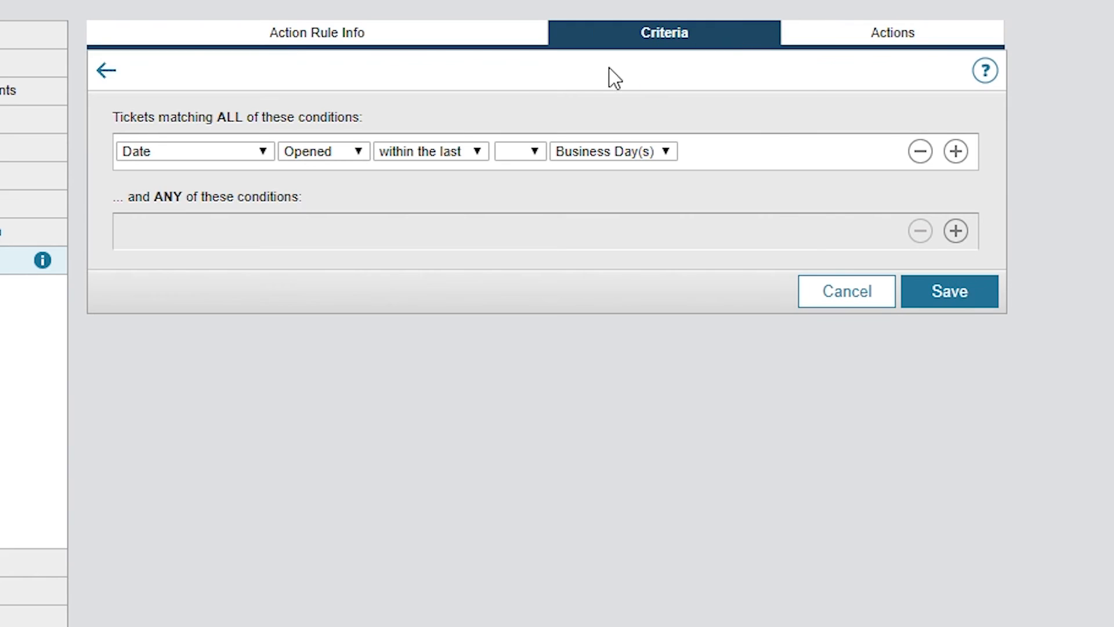
pyautogui.click(266, 153)
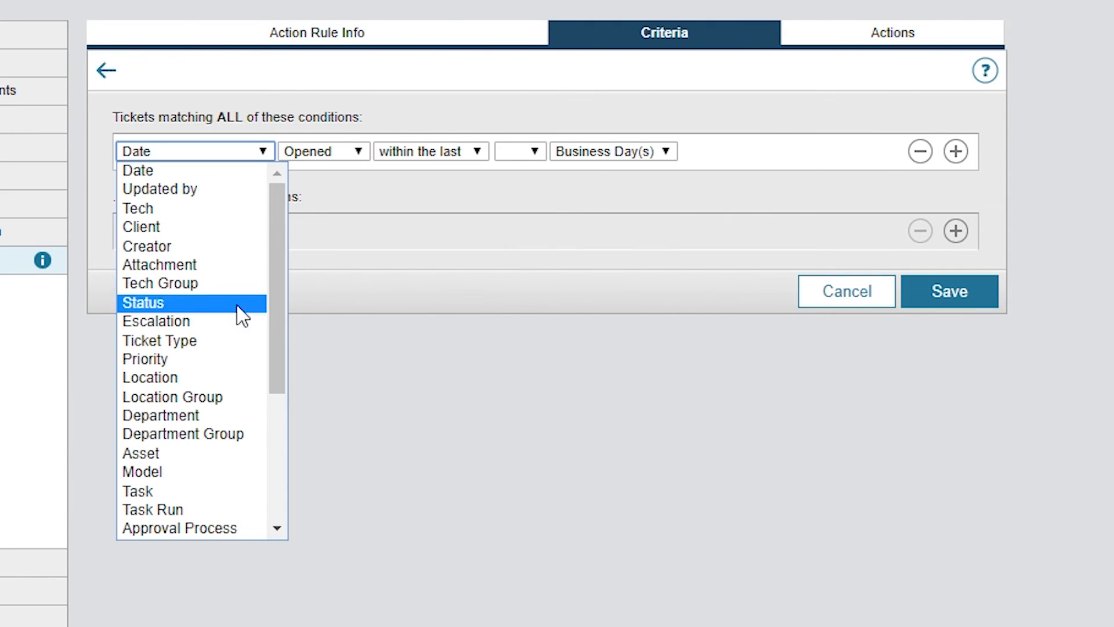
pyautogui.scroll(-2, 261, 400)
pyautogui.click(236, 465)
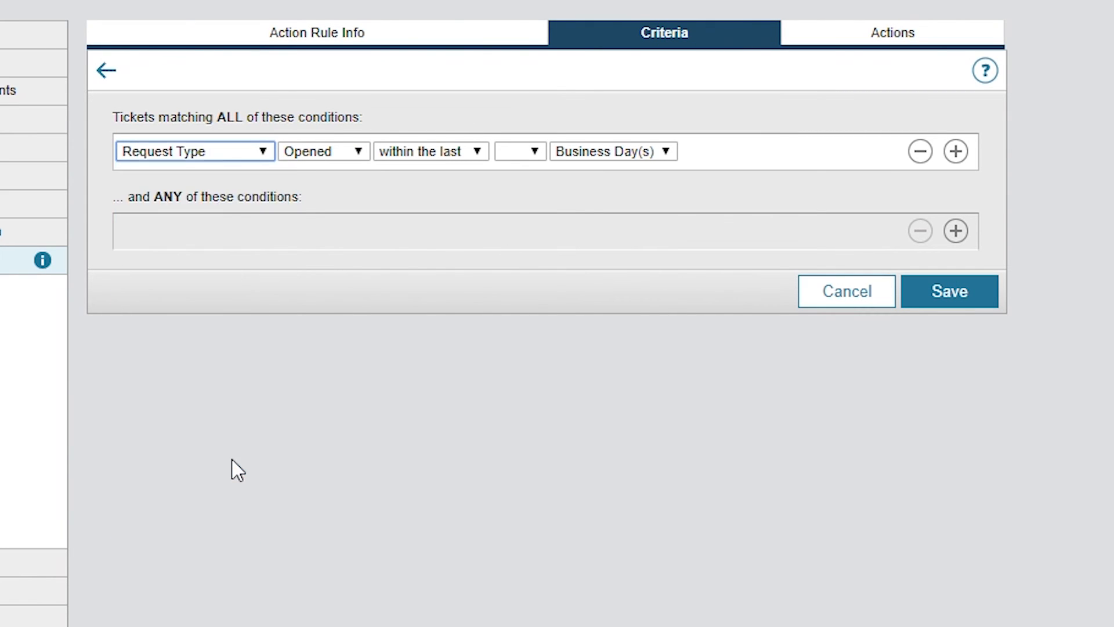
pyautogui.click(960, 151)
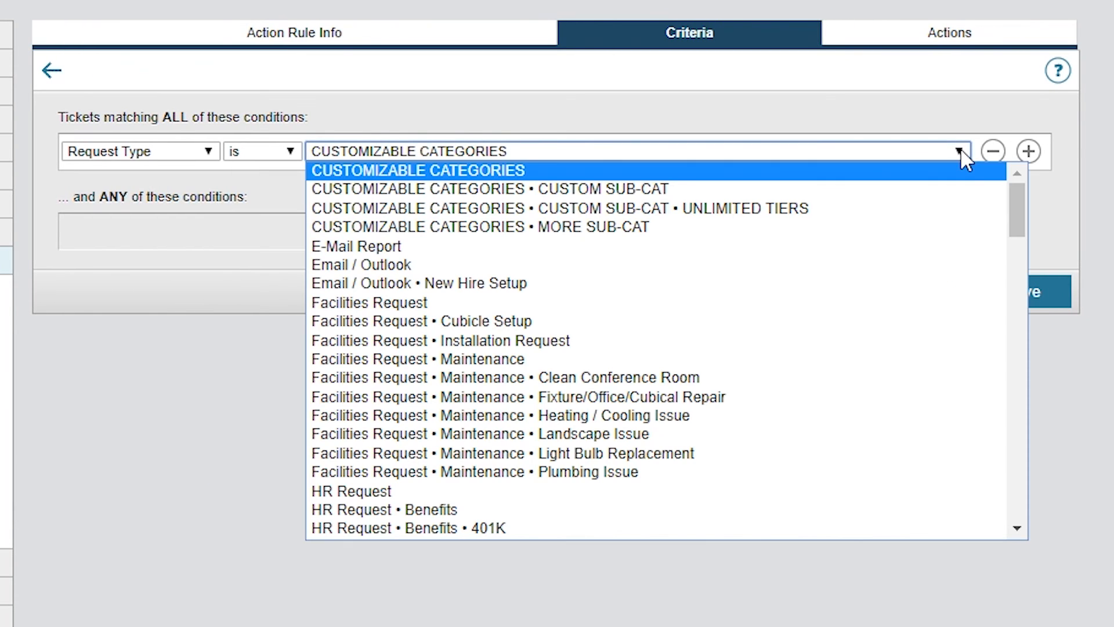
pyautogui.scroll(-3, 1017, 221)
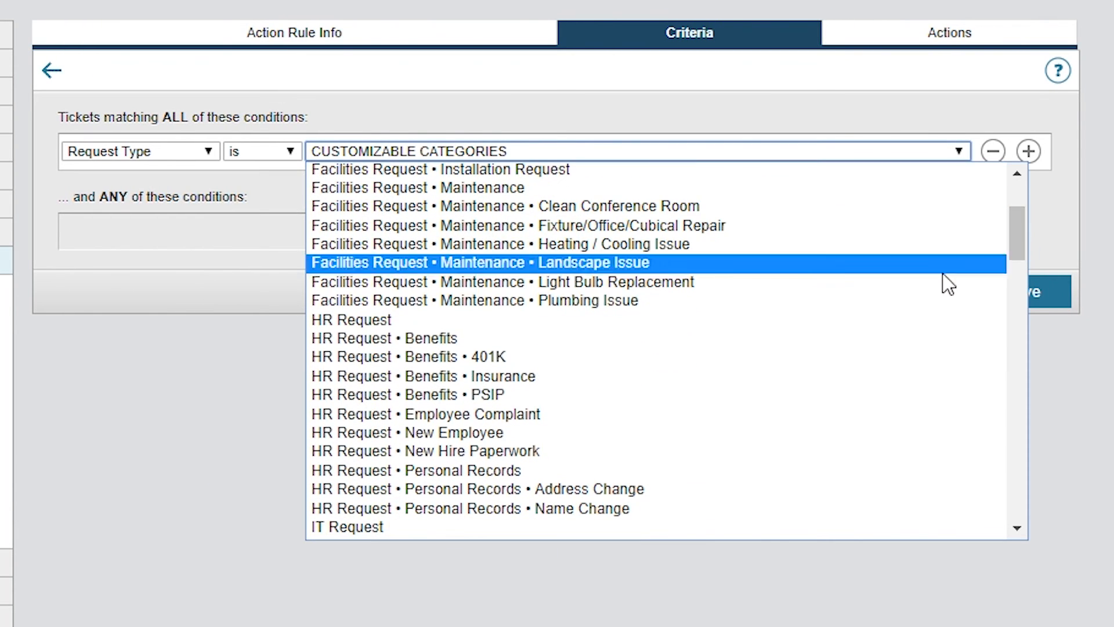
pyautogui.click(642, 433)
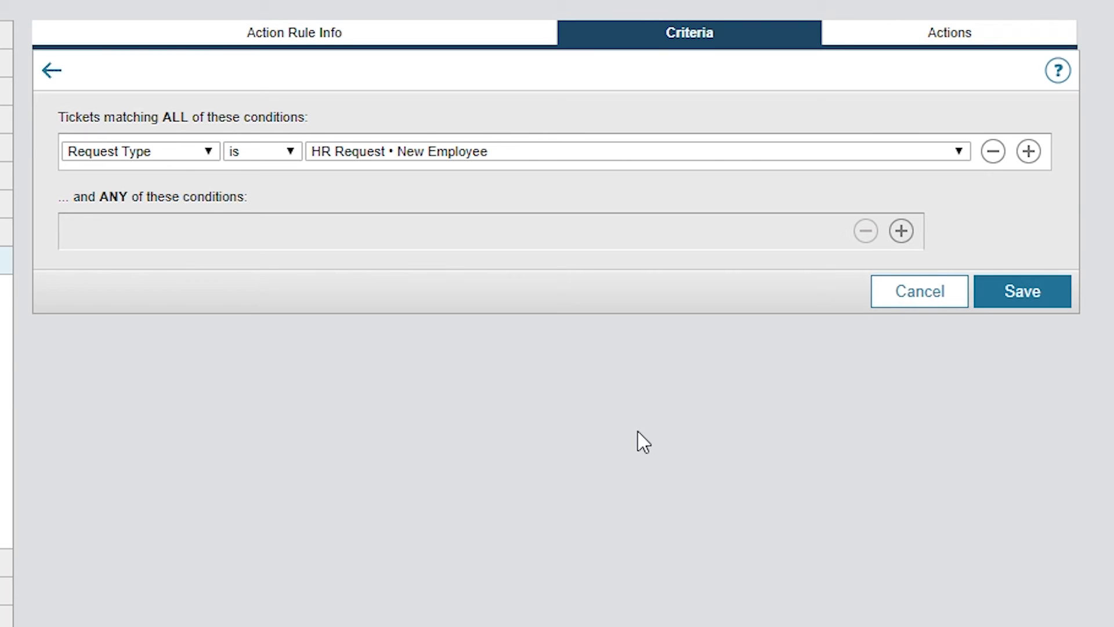
# - Make the action rule run the New Employee task and save the rule
pyautogui.click(882, 46)
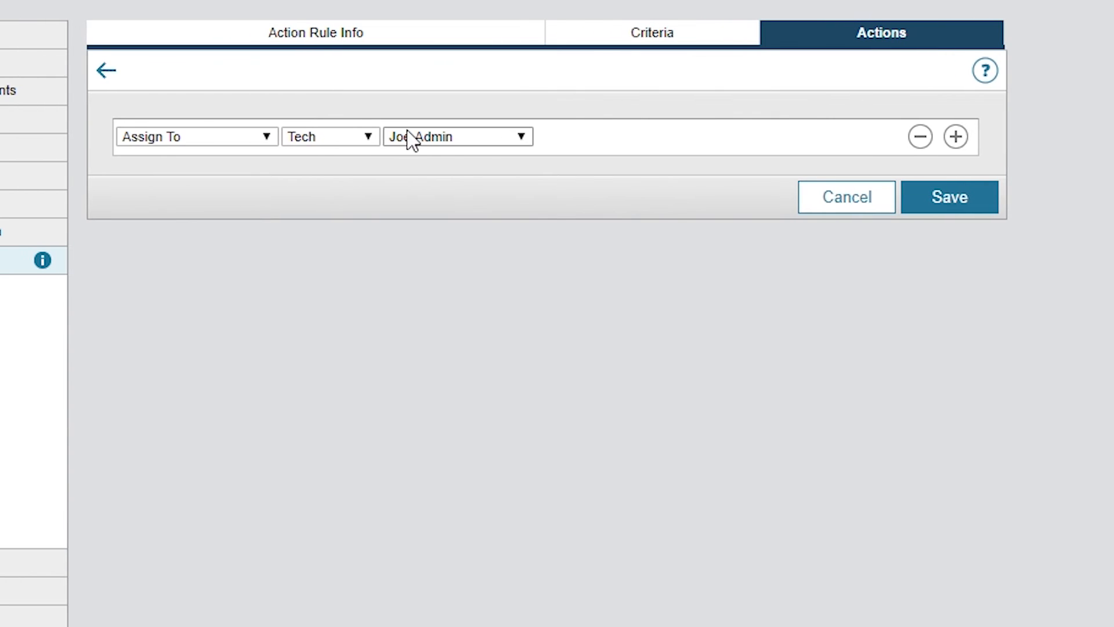
pyautogui.click(266, 139)
pyautogui.click(231, 233)
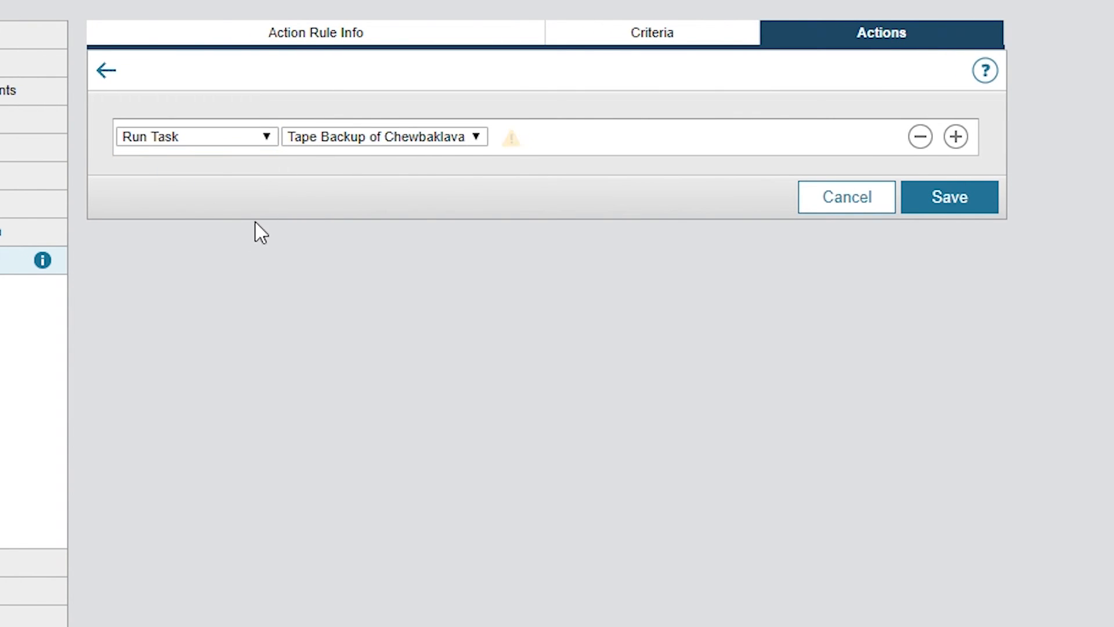
pyautogui.click(473, 138)
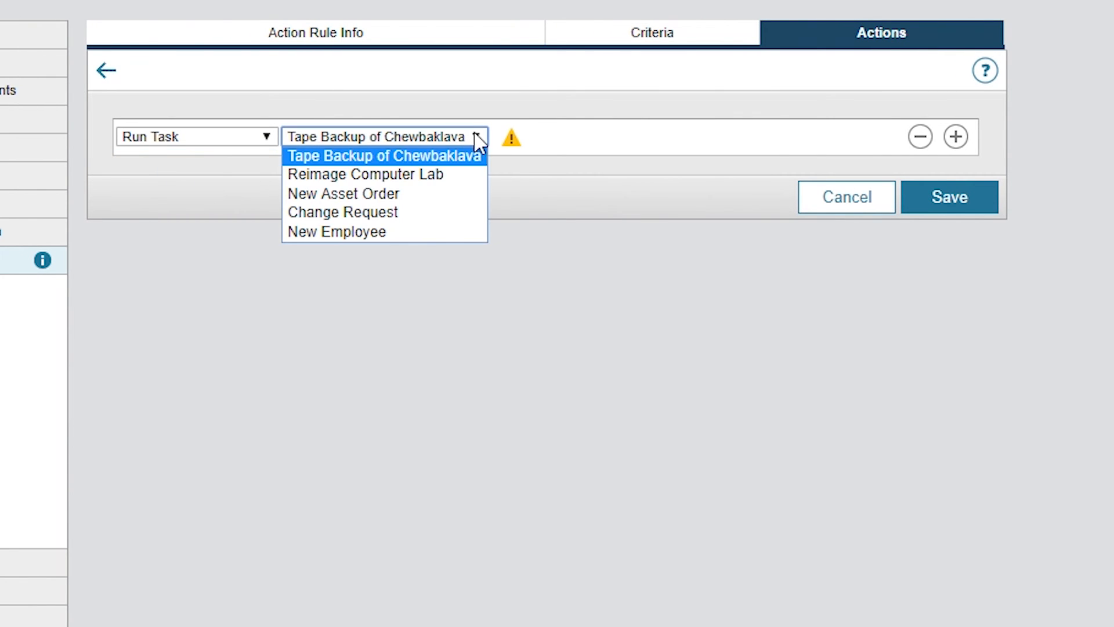
pyautogui.click(428, 231)
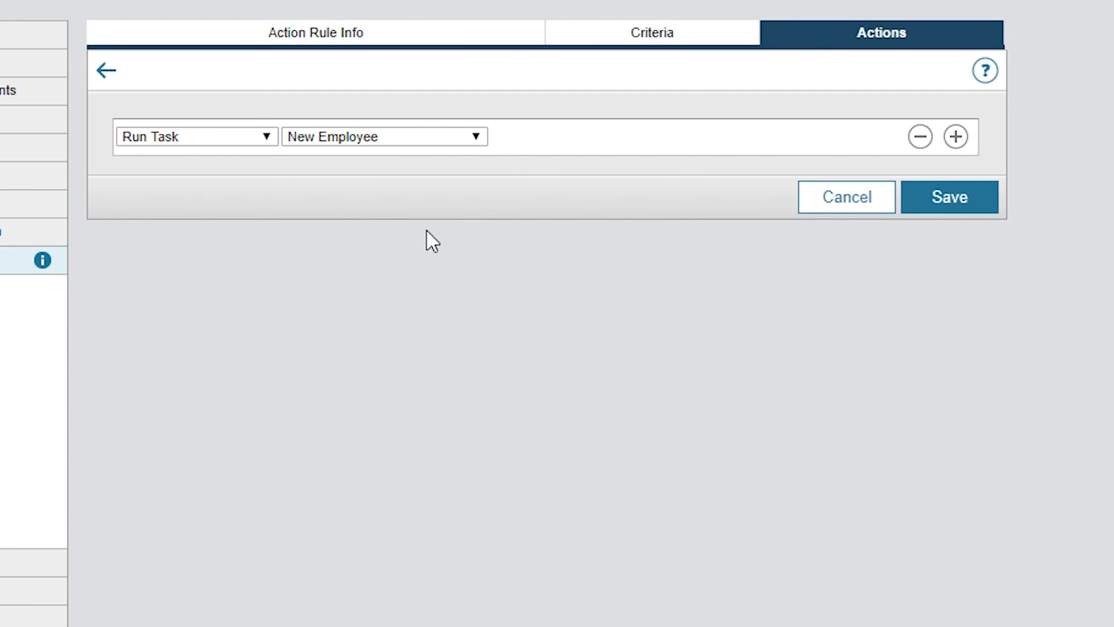
pyautogui.click(903, 191)
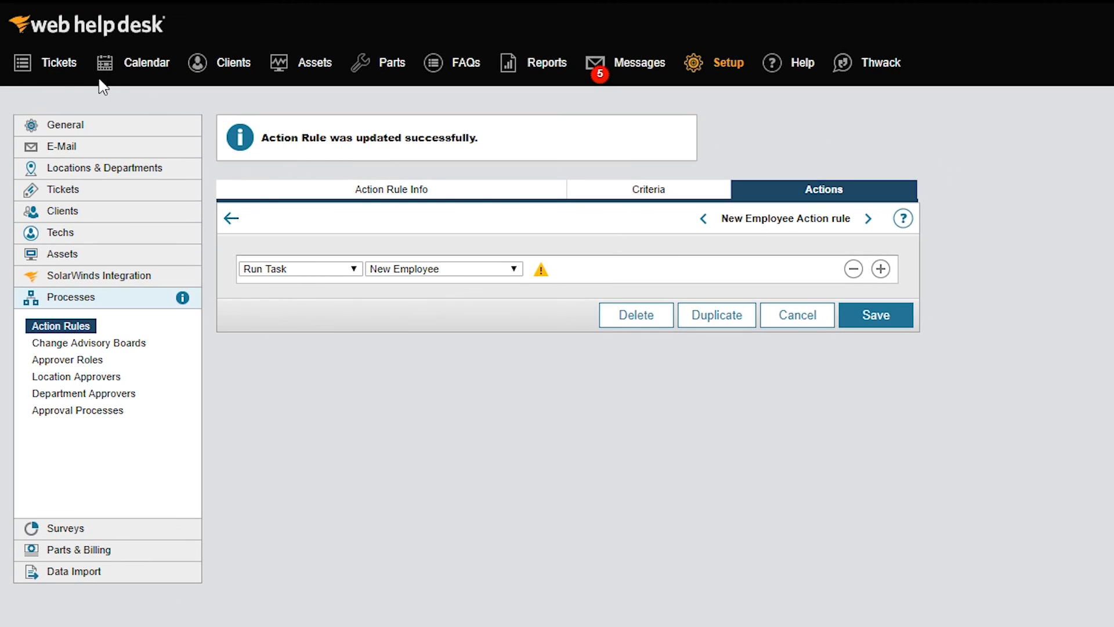
# - Search the tickets for ticket number 93
pyautogui.click(55, 63)
pyautogui.click(115, 99)
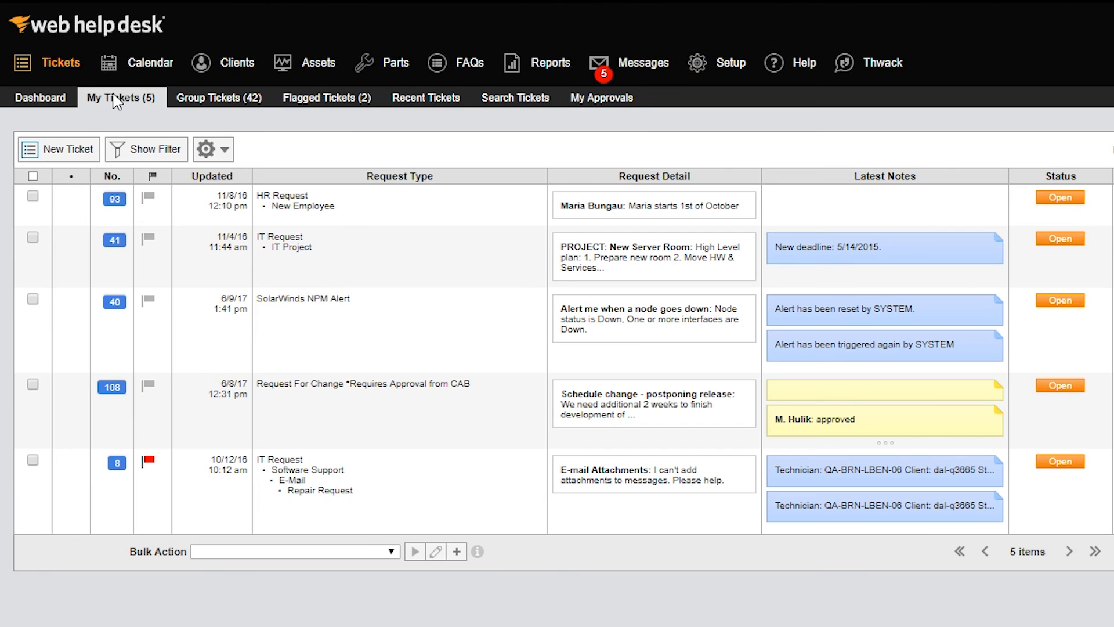
pyautogui.click(531, 99)
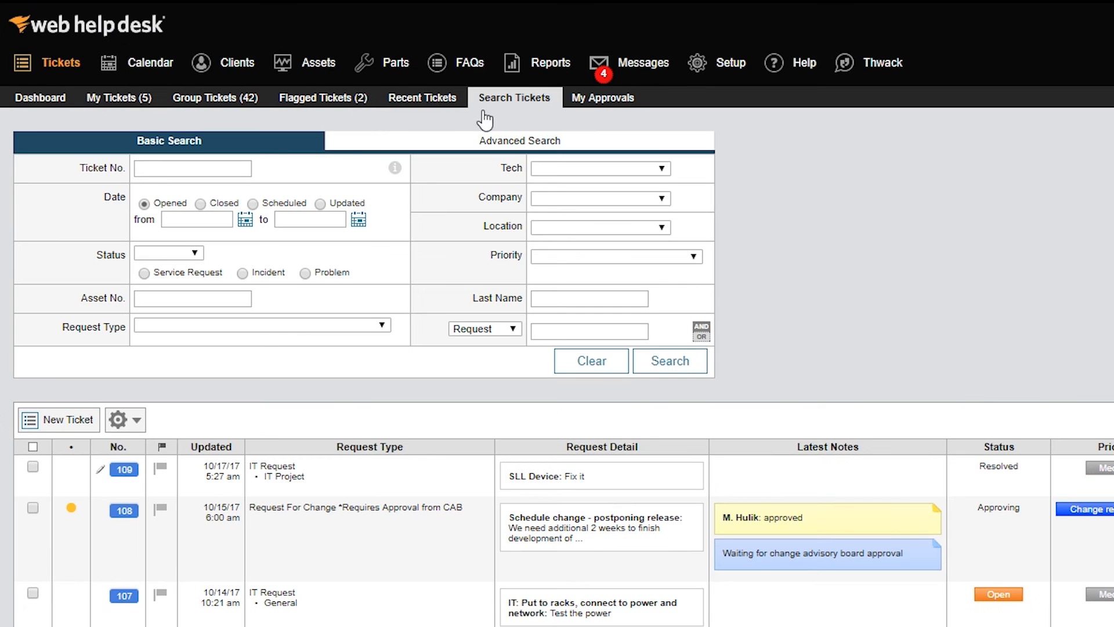
pyautogui.write('93')
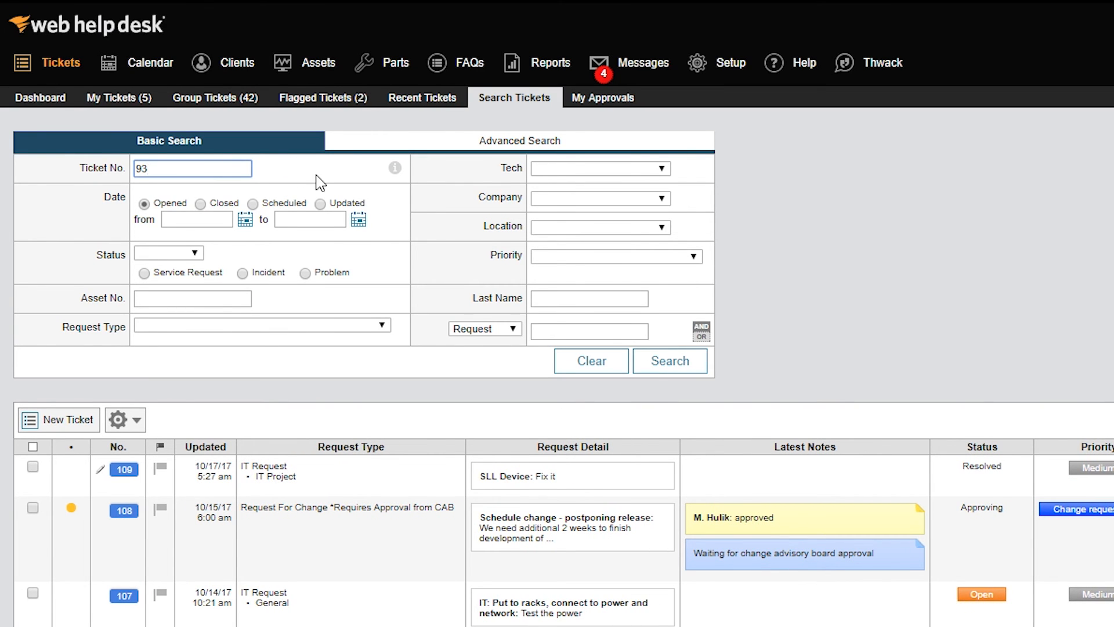
pyautogui.click(667, 364)
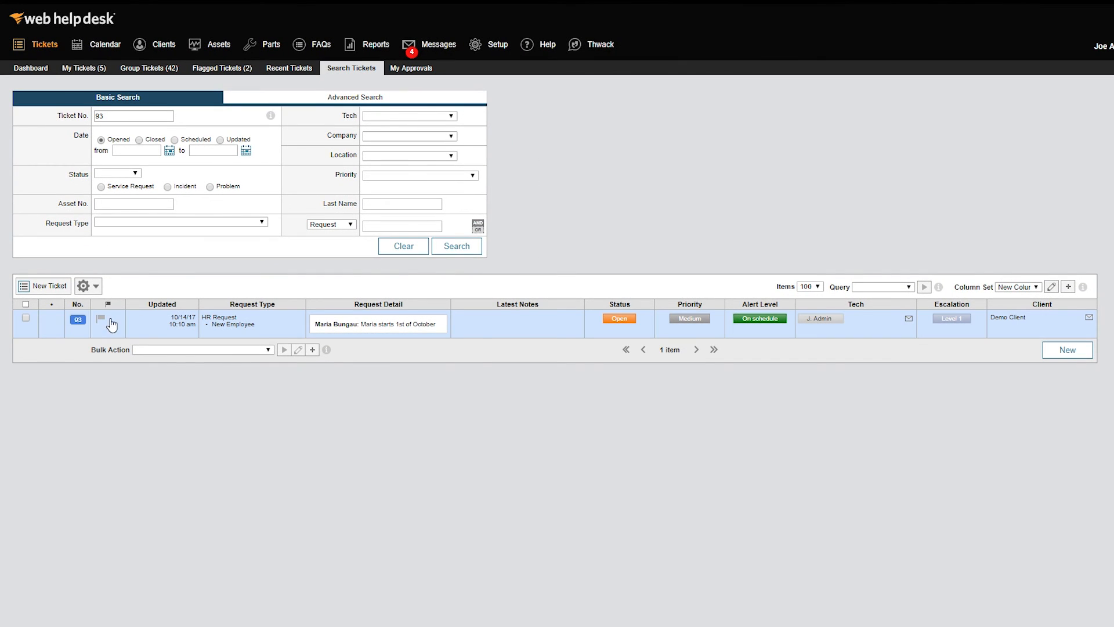
# - Open ticket 93 and examine its linked child ticket for sending the employee Insurance & HIPAA forms, including its task tickets and parent link
pyautogui.click(78, 321)
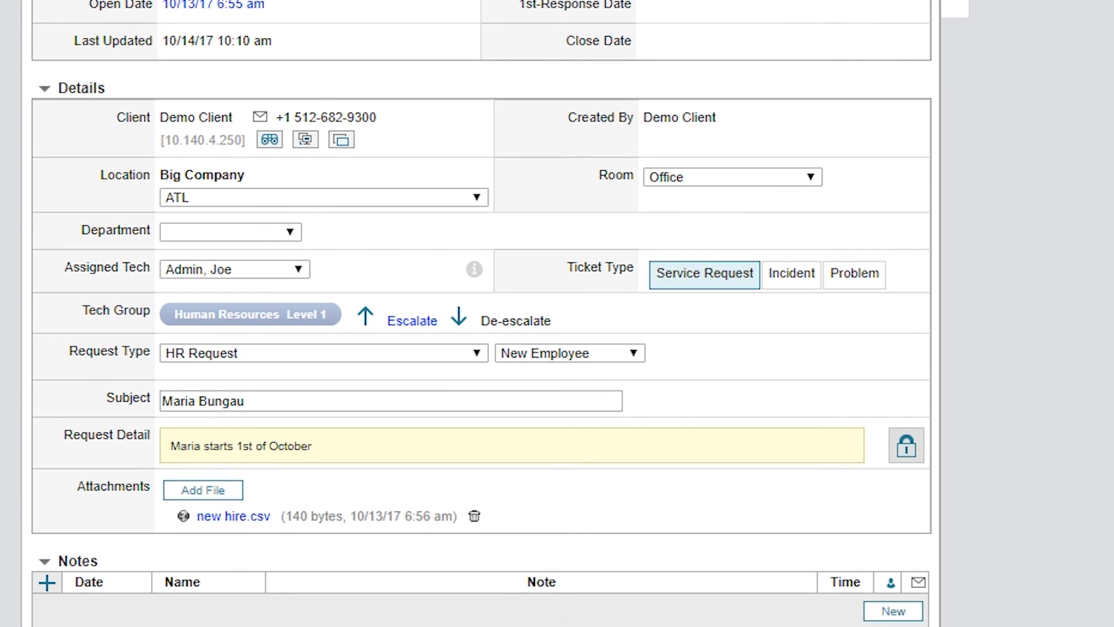
pyautogui.scroll(-6, 482, 313)
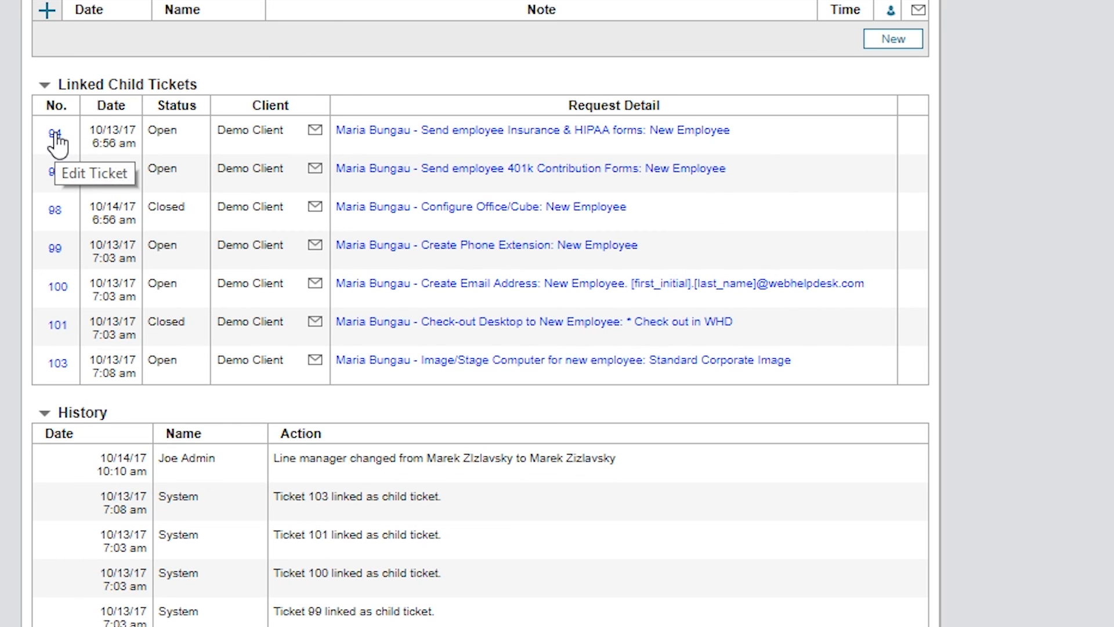
pyautogui.click(55, 134)
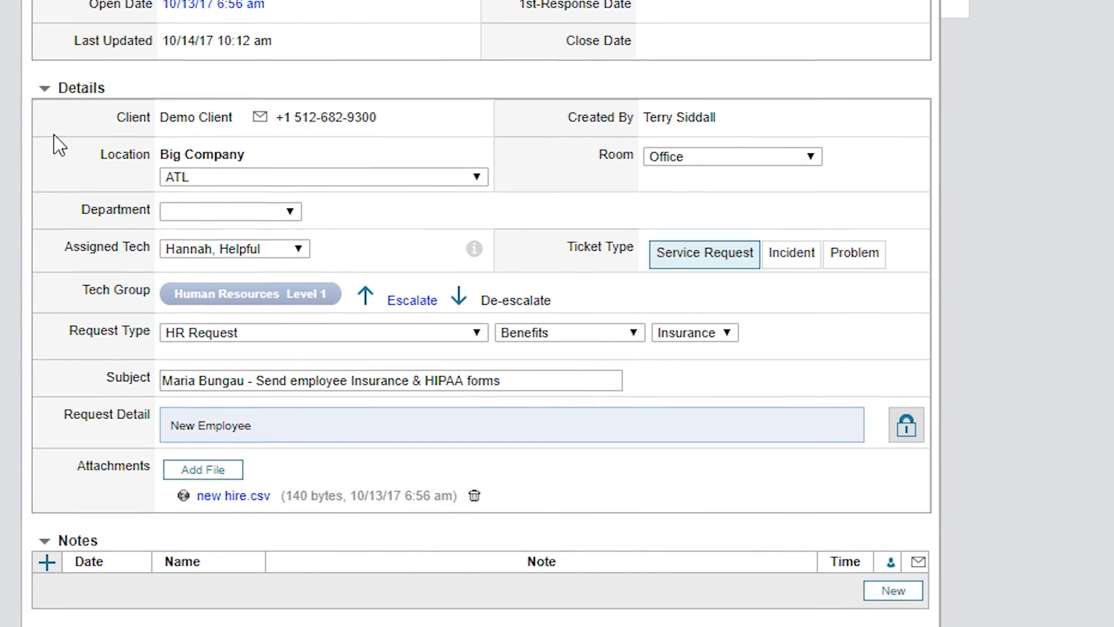
pyautogui.scroll(-5, 58, 146)
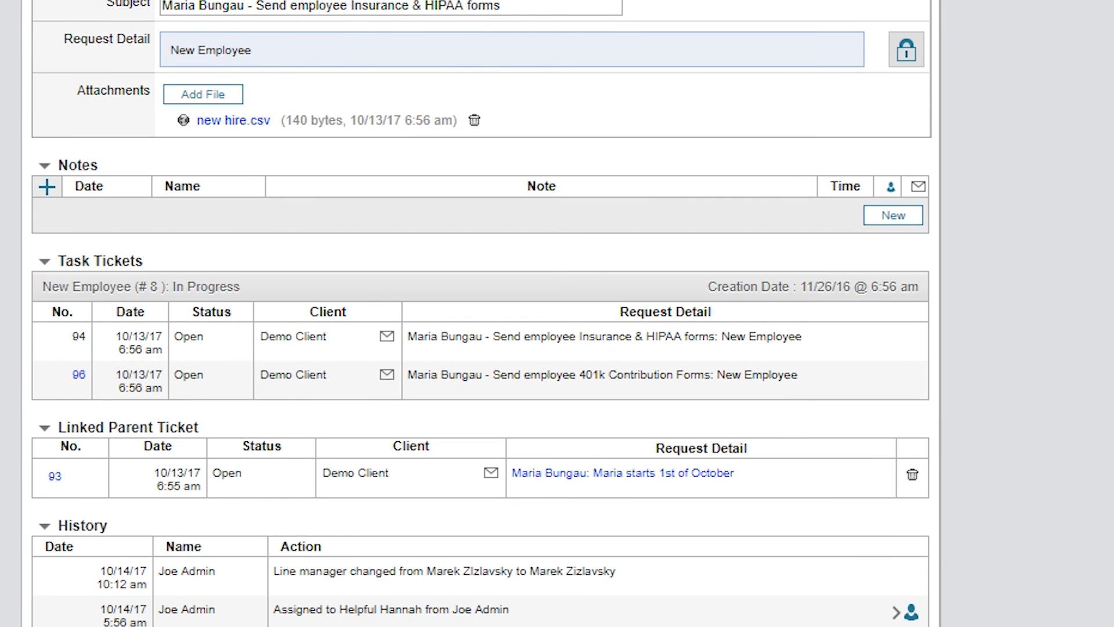